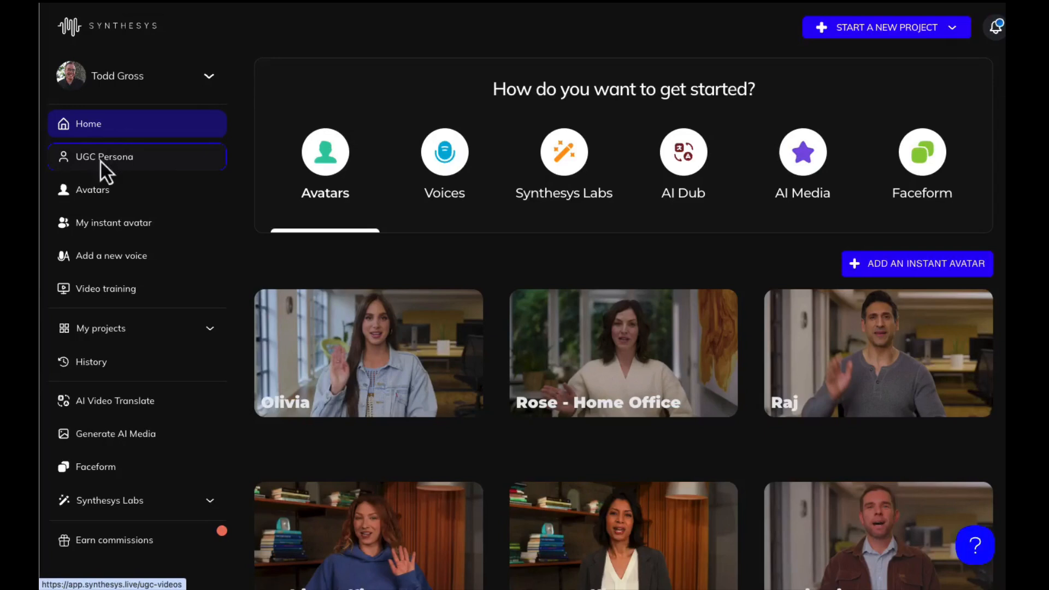
- Create a new UGC video in UGC Persona, sample the "Guys you need" audio, and open the audio generation settings
left_click(104, 158)
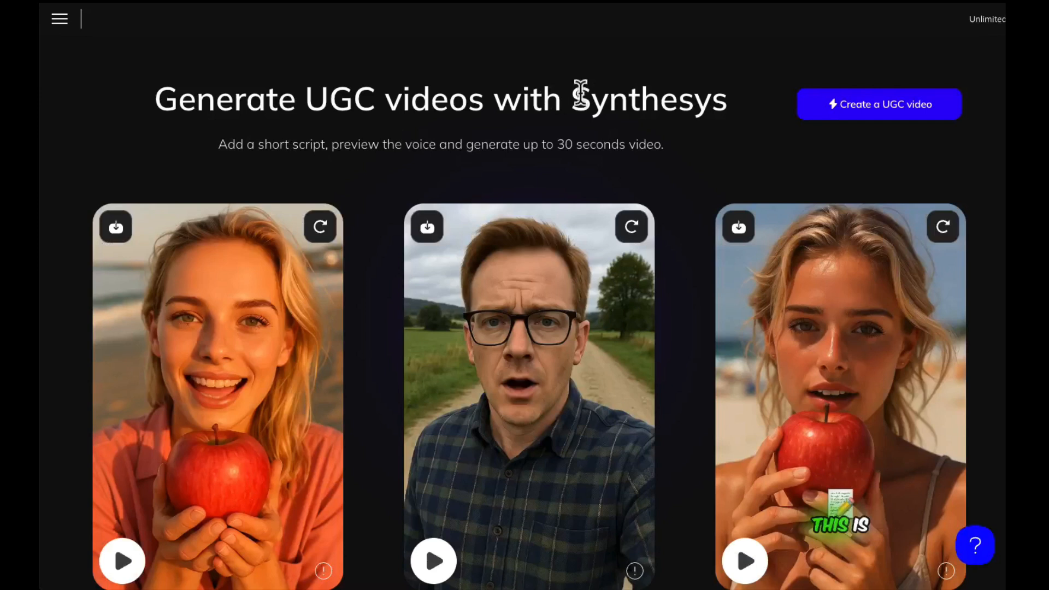
left_click(876, 112)
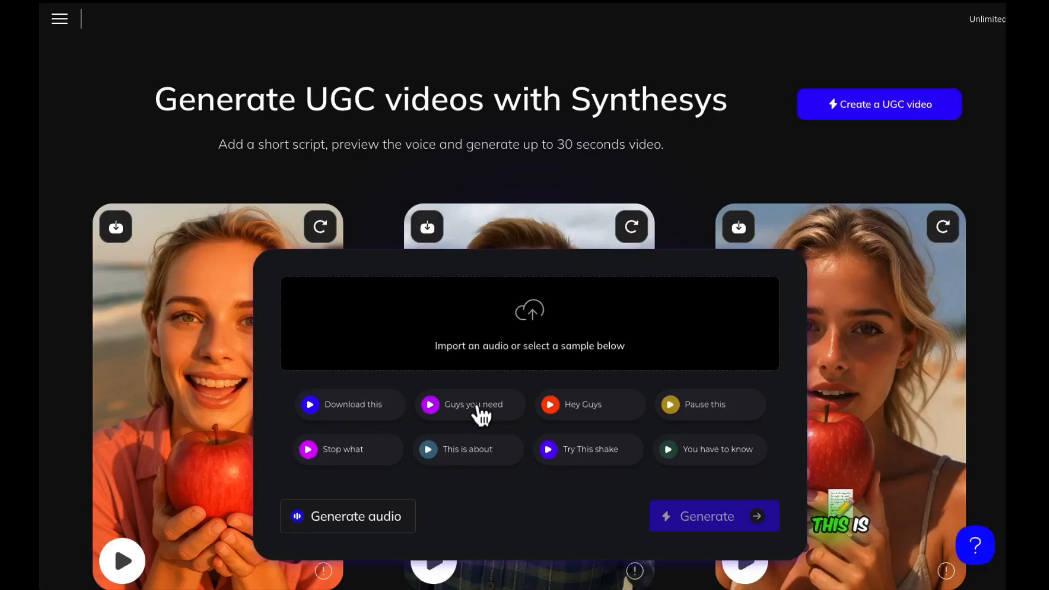
left_click(431, 406)
left_click(361, 525)
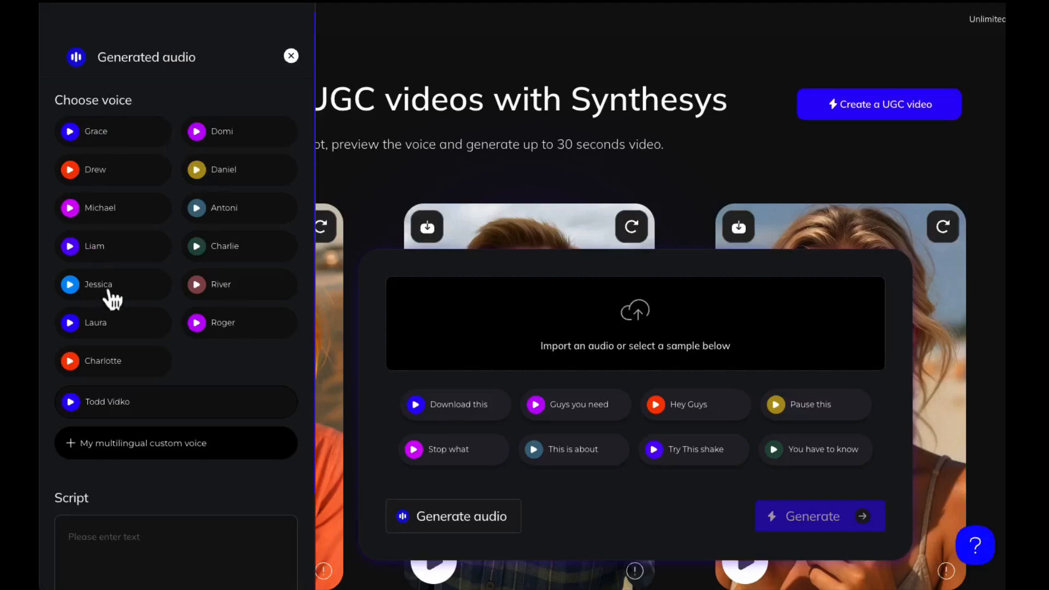
- Listen to the Jessica voice and the custom cloned voice, and select Jessica for the generated audio
left_click(70, 285)
left_click(70, 402)
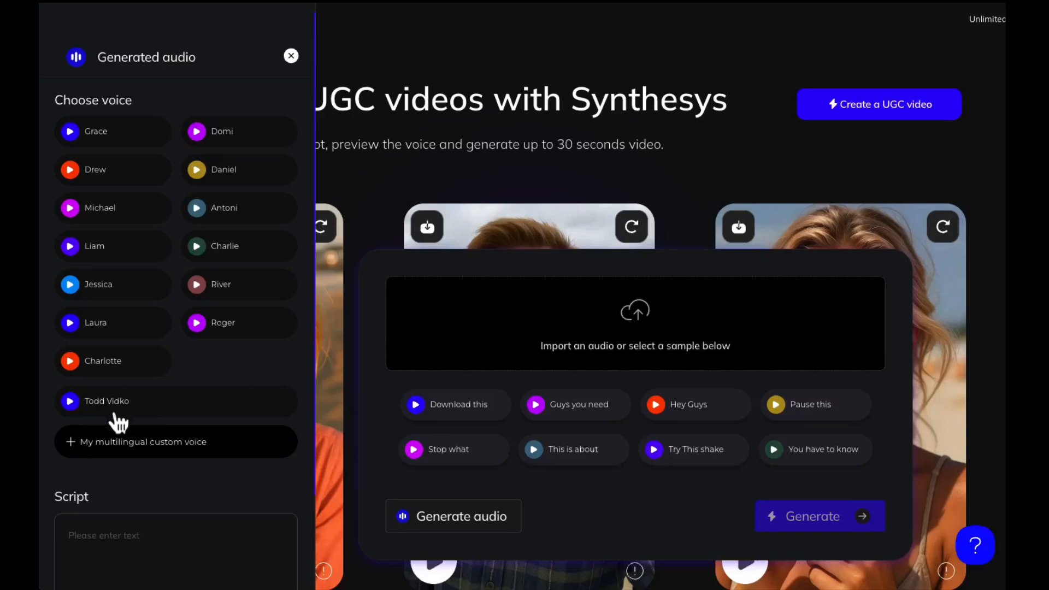
left_click(107, 298)
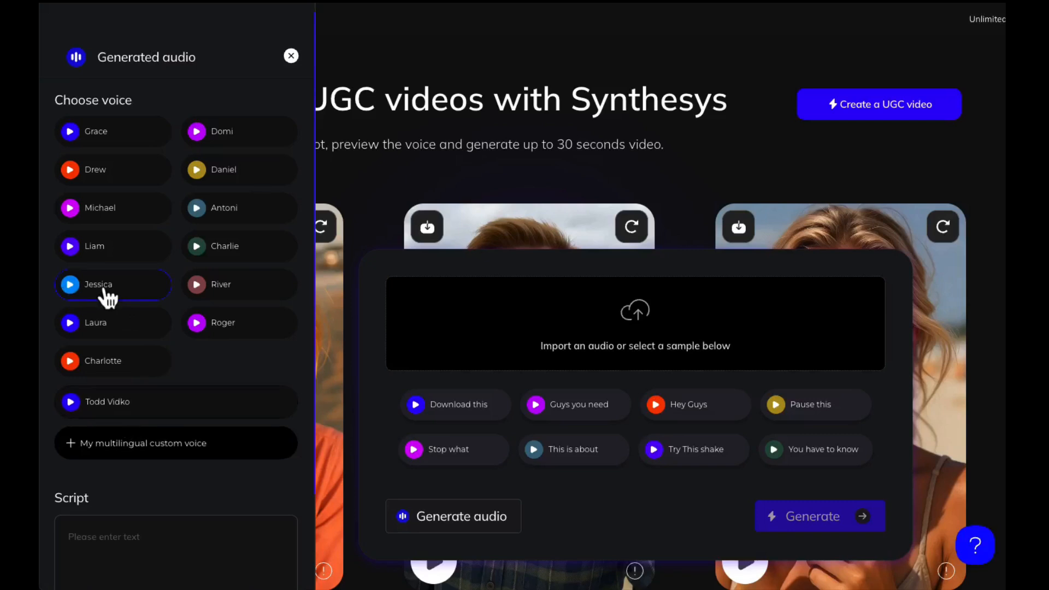
- Begin the script with a sentence giving the speaker's first name and ending "and I love to play Pickleball."
scroll(145, 297, "down", 2)
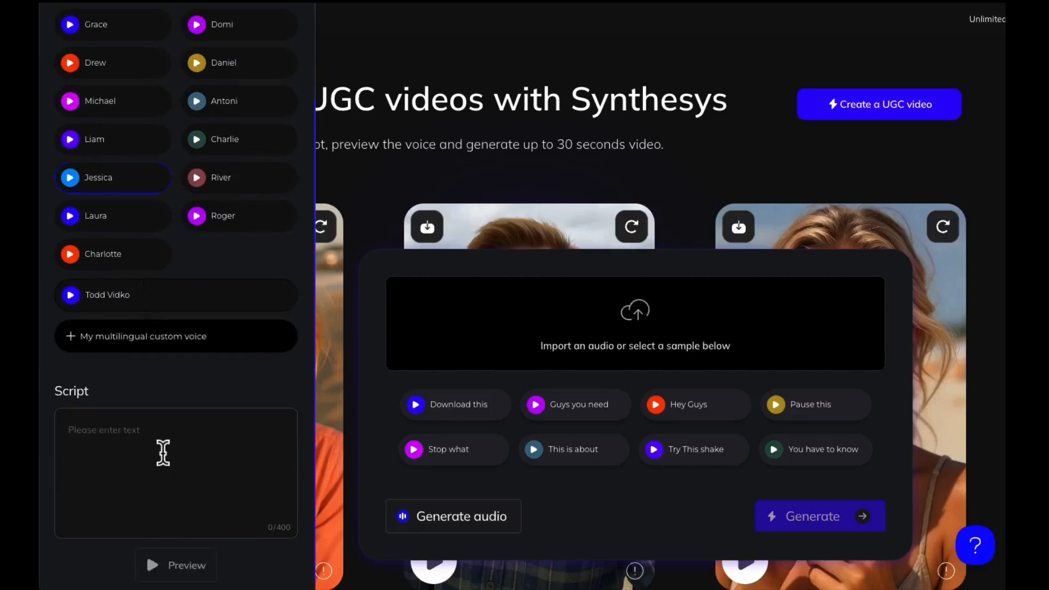
left_click(143, 432)
type("My name is A")
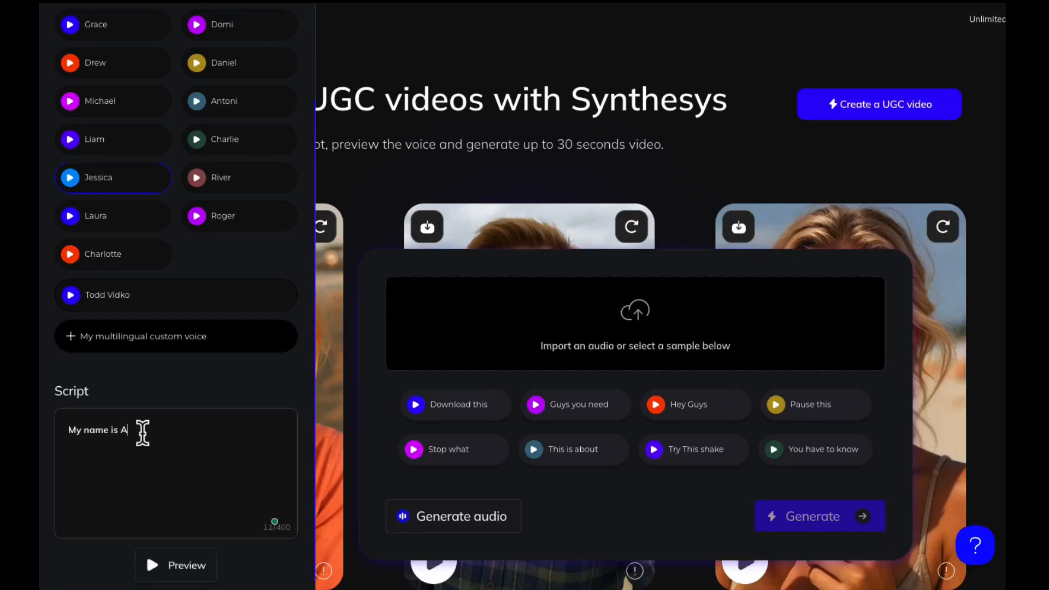
type("udrey and I love to play Pickle")
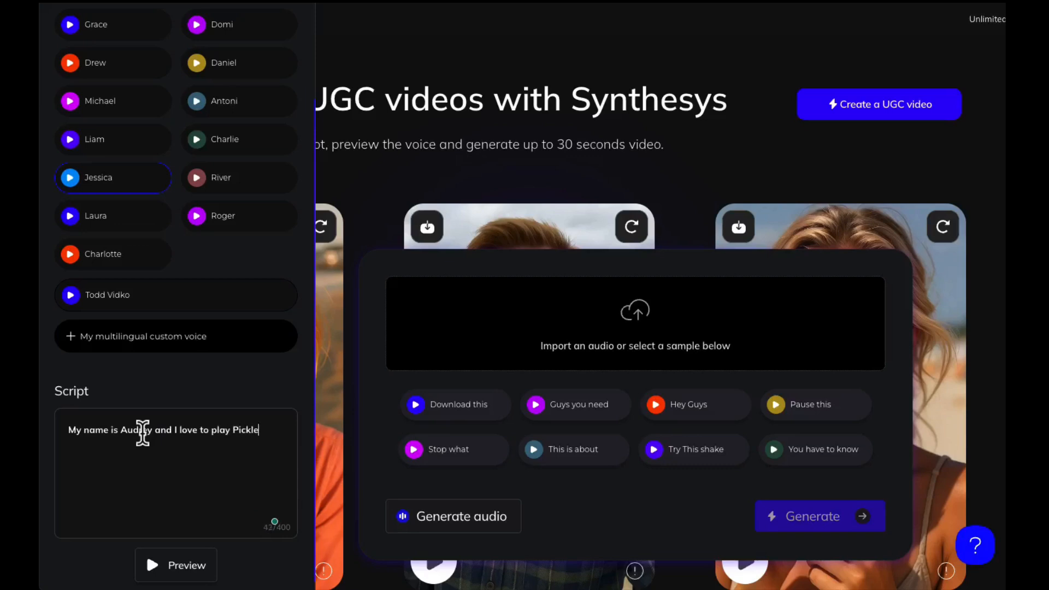
type("ball. ")
- Continue the script with "You have been following my channel, and I really want you to"
type("You have been")
type(" following my cha")
type("nne")
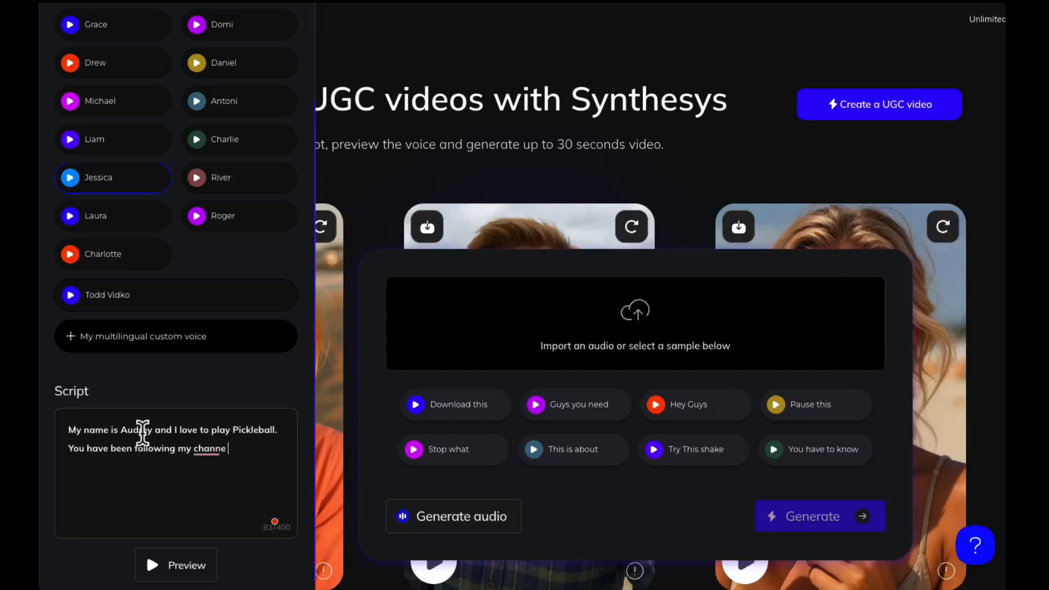
type("l, and I really want you to")
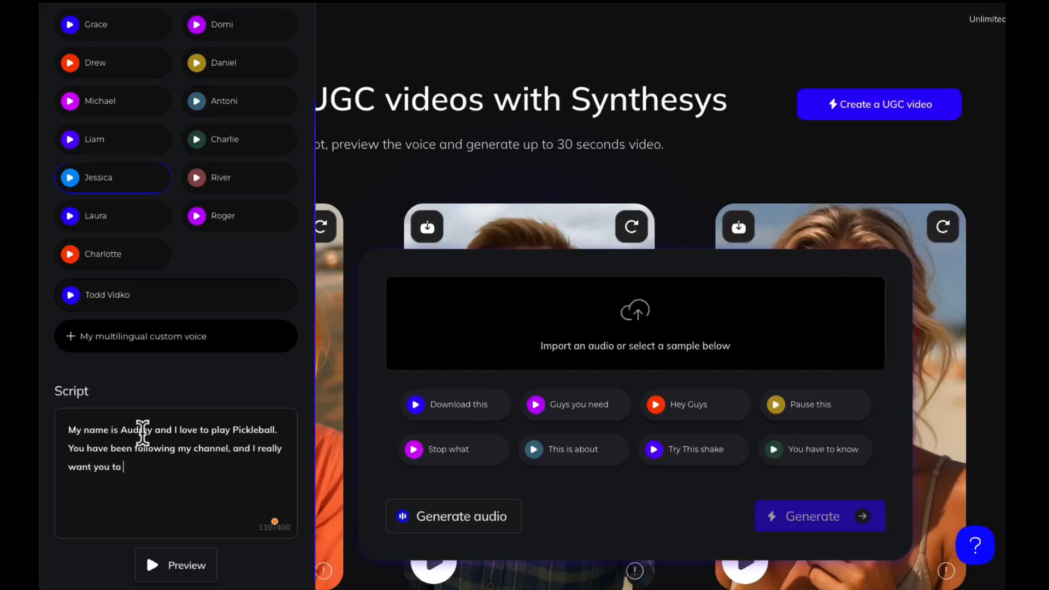
- Complete the script's second sentence with "consider buying this water bottle because it has a clever Pickleball theme to it."
type(" consider bu")
type("ying this water bo")
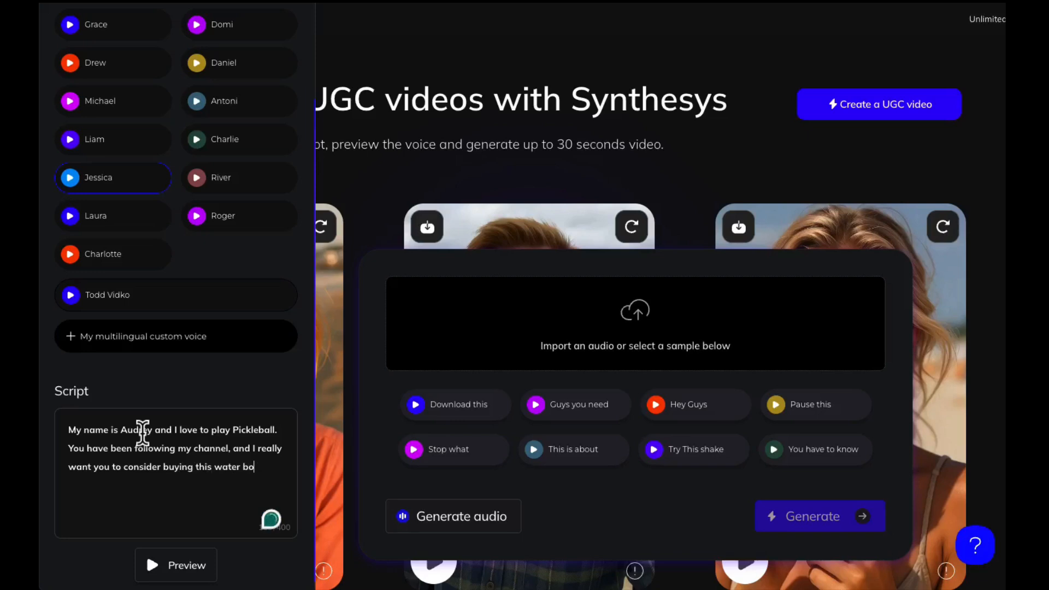
type("ttle ")
type("because")
type(" it has a clever")
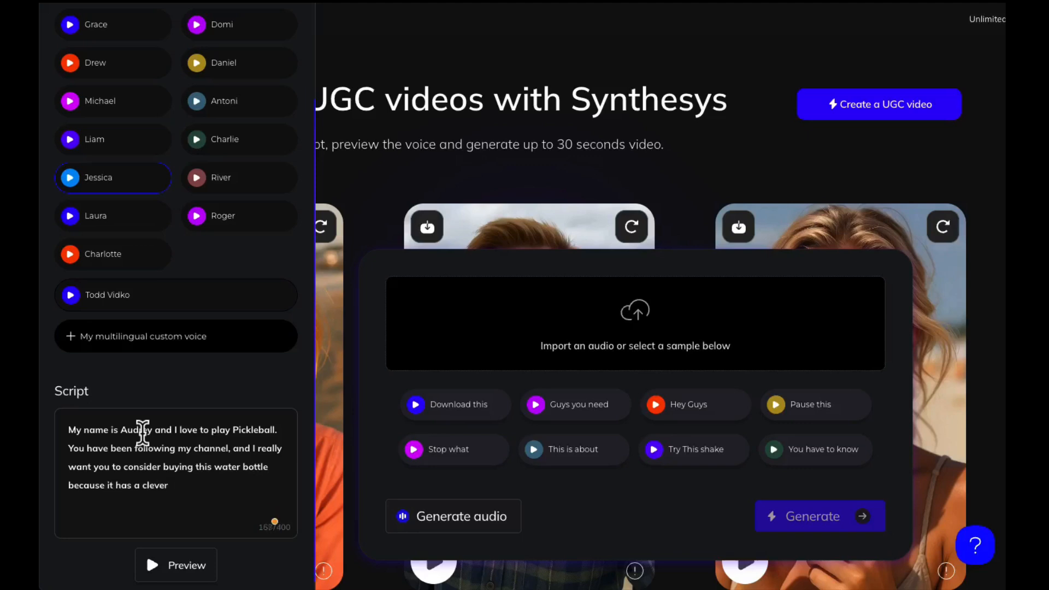
type(" Picke")
key("BackSpace")
type("leball theme to it. ")
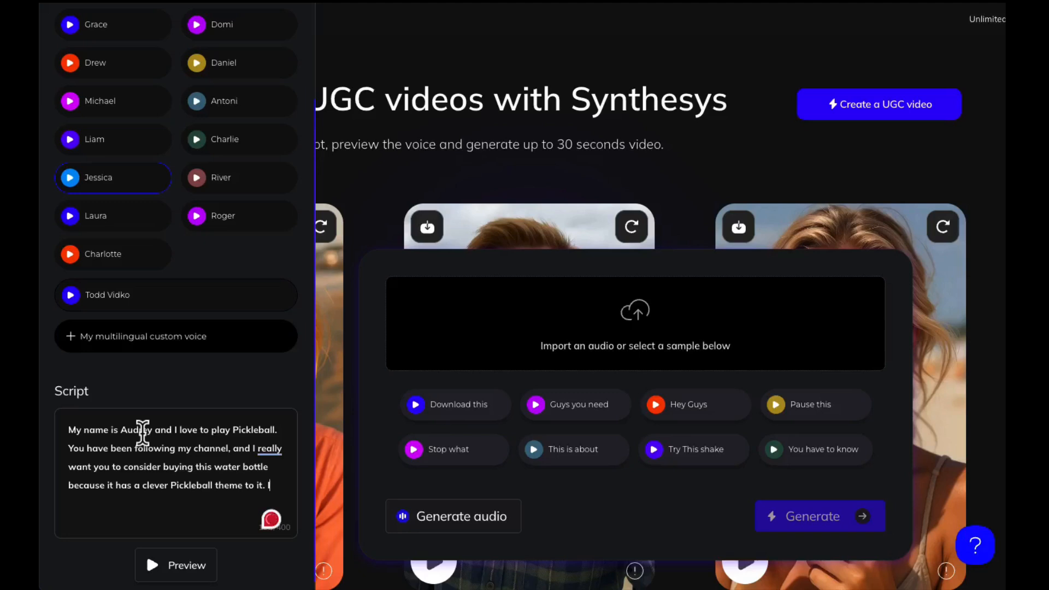
- End the script with "It is fantastic, get it from my store at the link in my profile!" and preview the generated audio
type("It is fantastic")
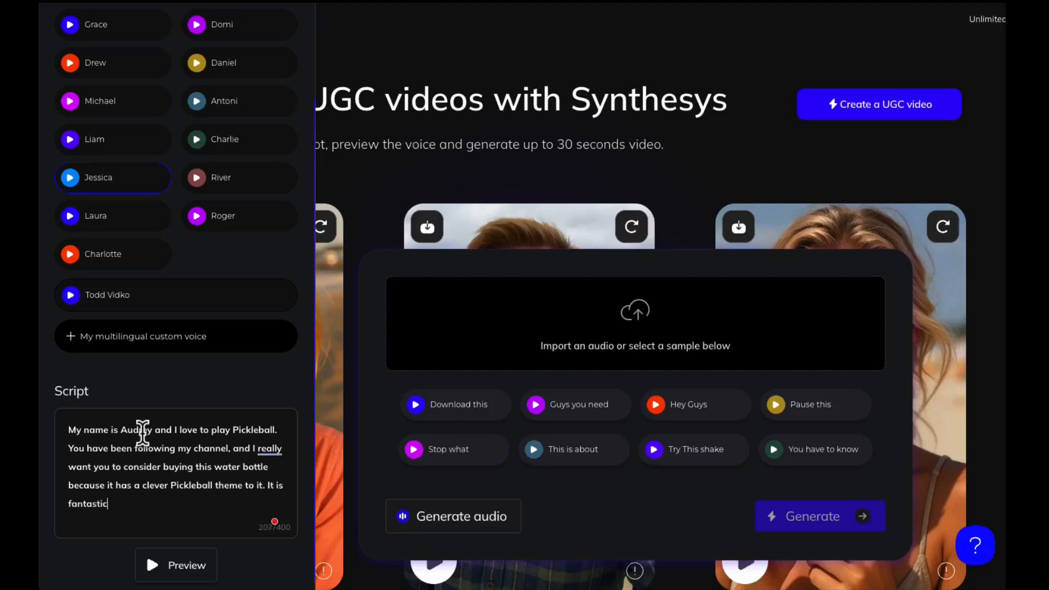
type(", get it from my store")
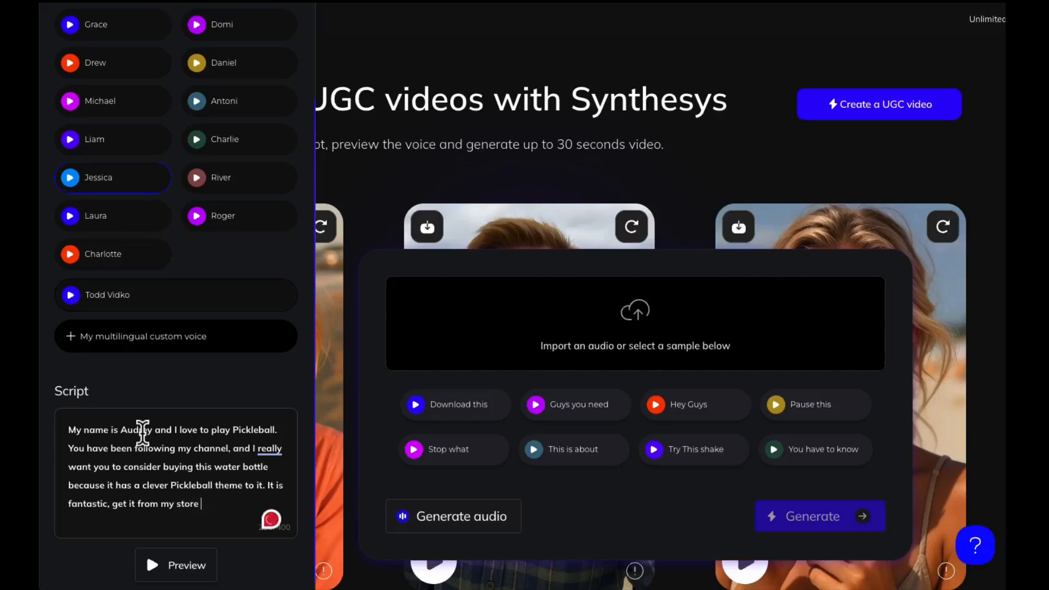
type("at the li")
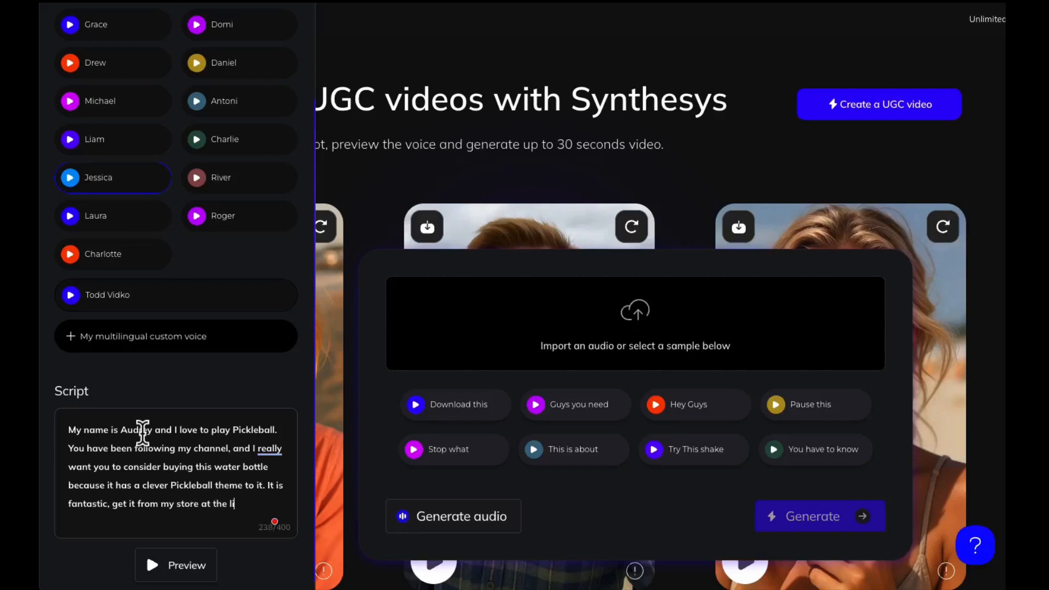
type("nk in my profile!")
left_click(183, 571)
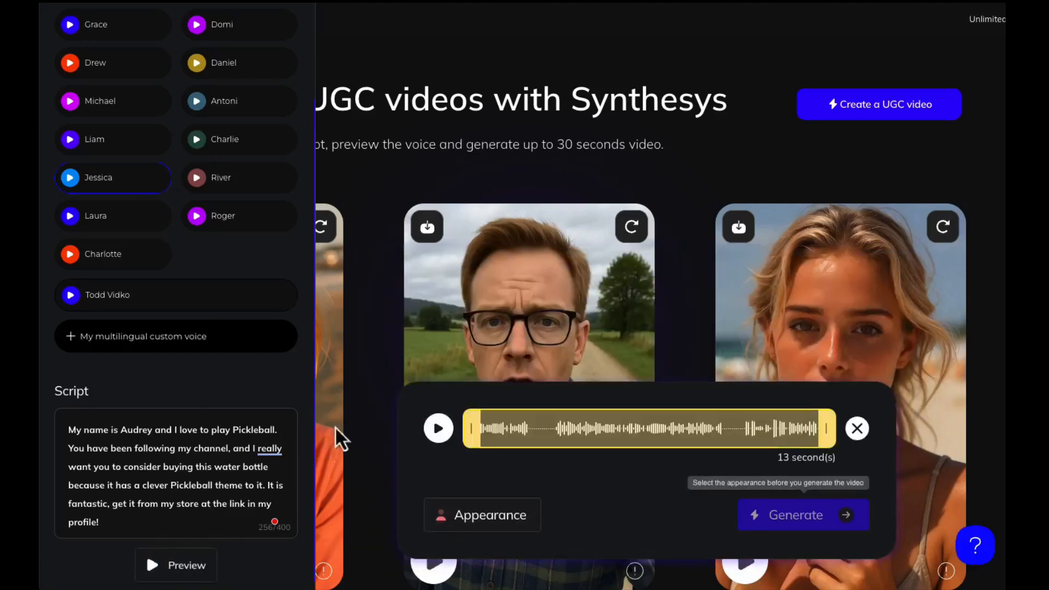
left_click(440, 432)
- Describe the actor's appearance as "A young woman, 25 years old, wearing a visor and dressed in a purple tshirt. She has brown curly hair."
left_click(490, 516)
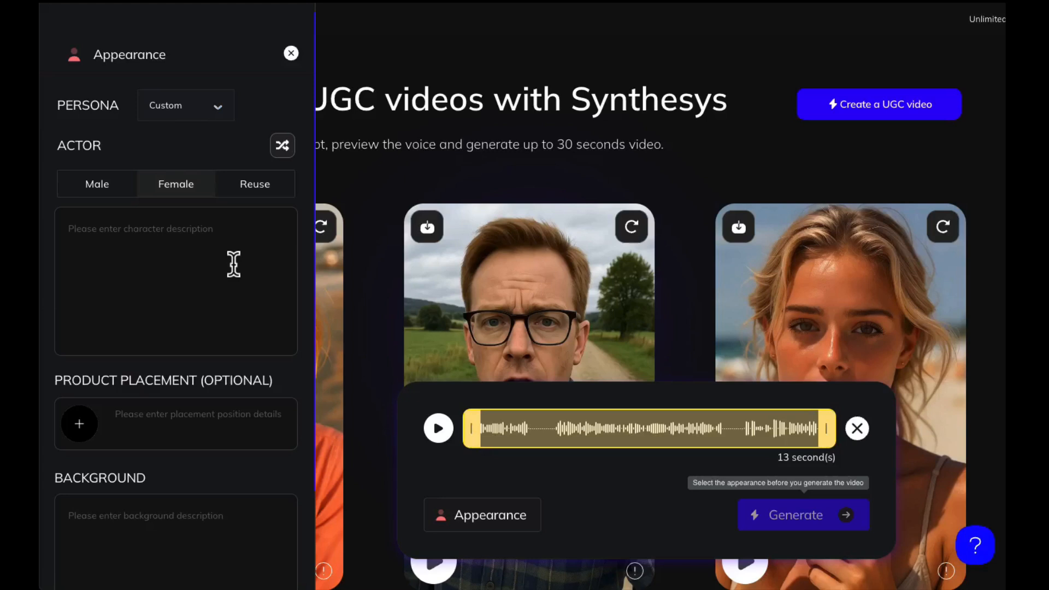
left_click(206, 230)
type("A")
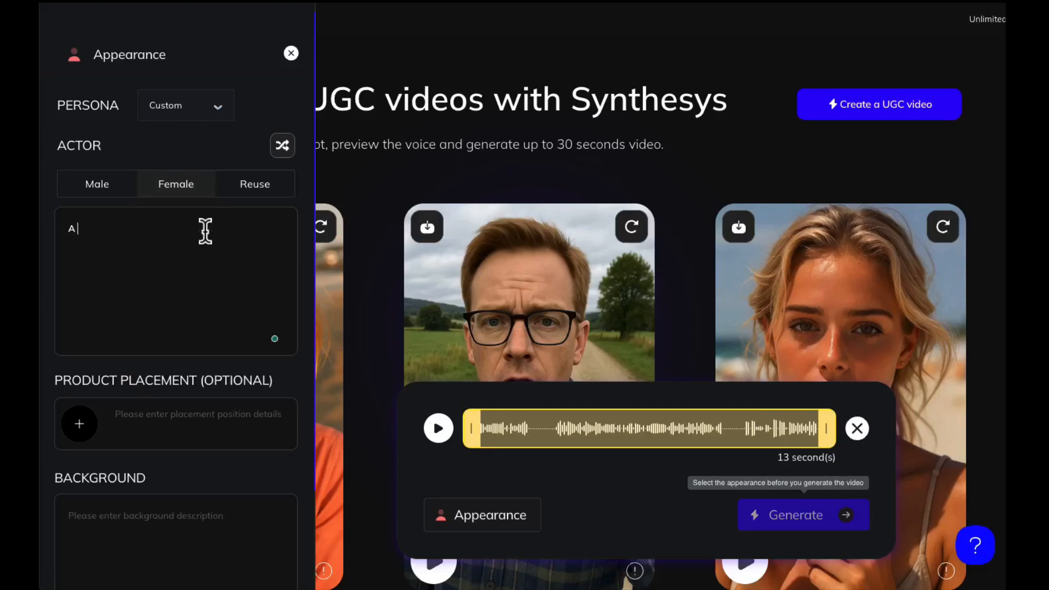
type(" young woman, 25 year")
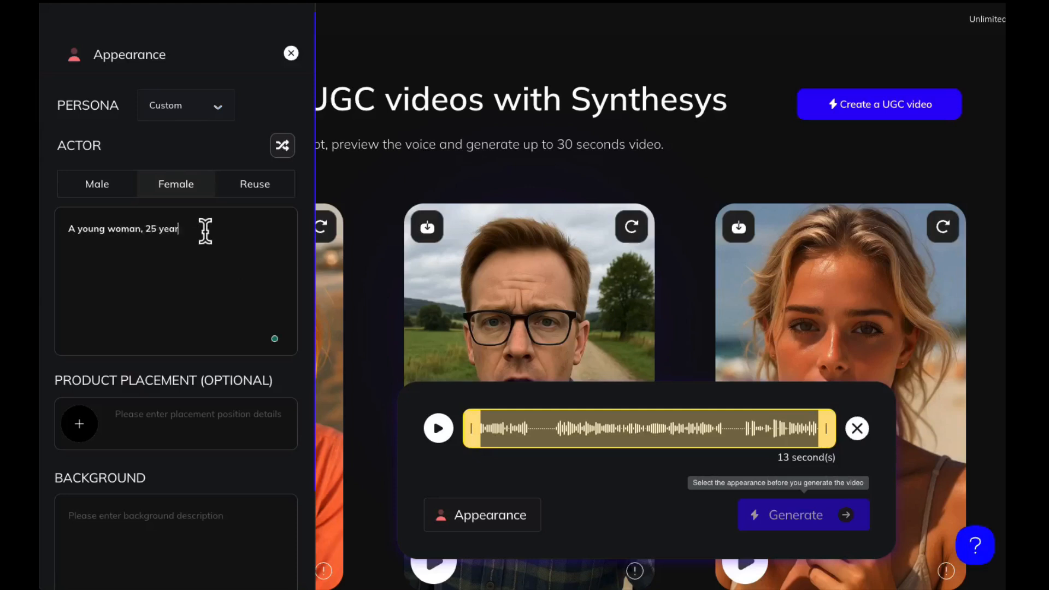
type("s old. wearing a visor and dressed ina")
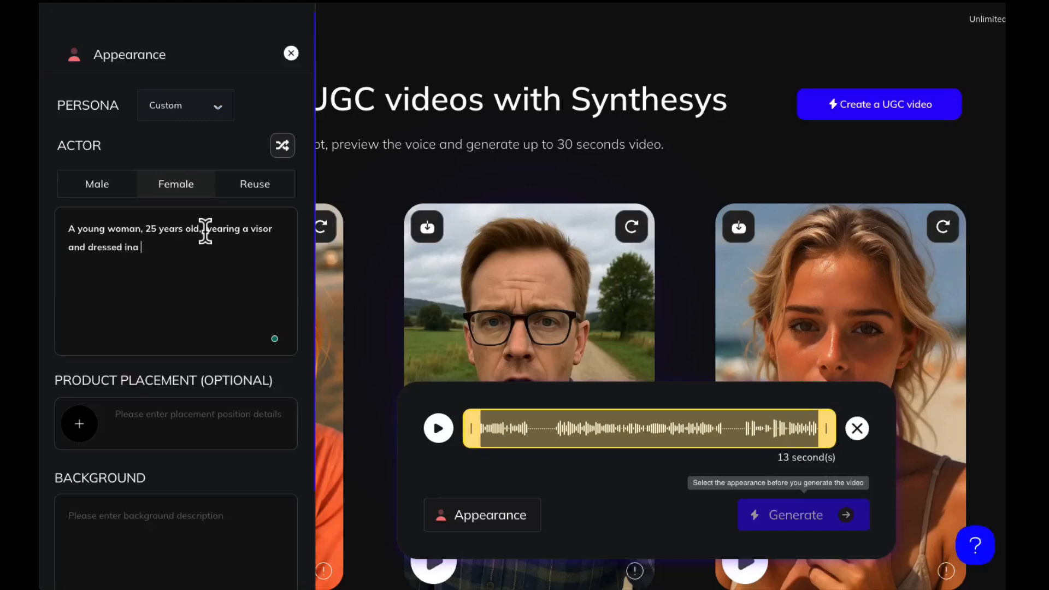
key("BackSpace")
type("a purple tshirt")
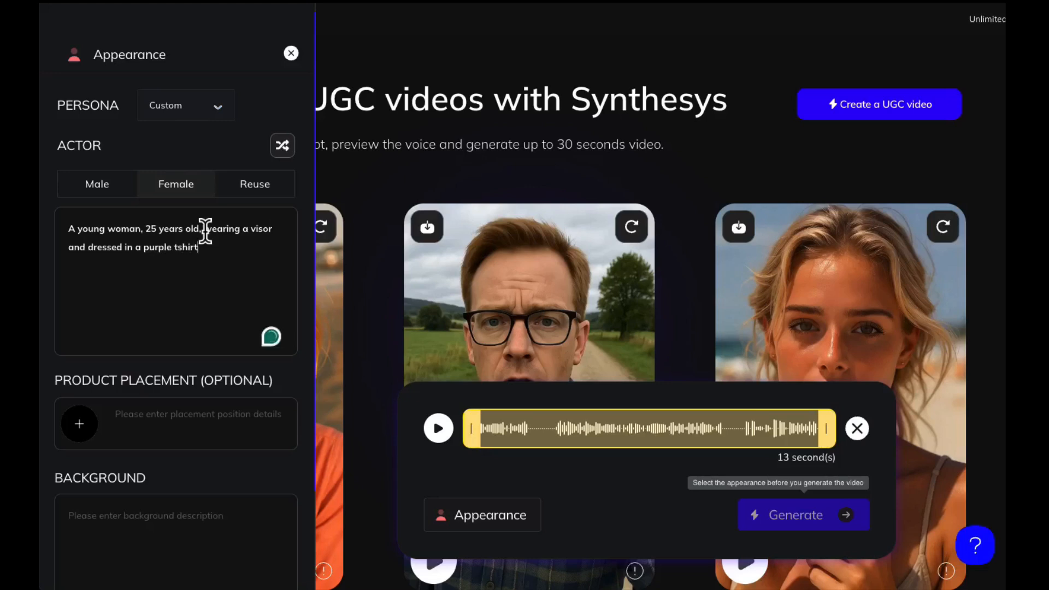
type(". She has brown curly hair.")
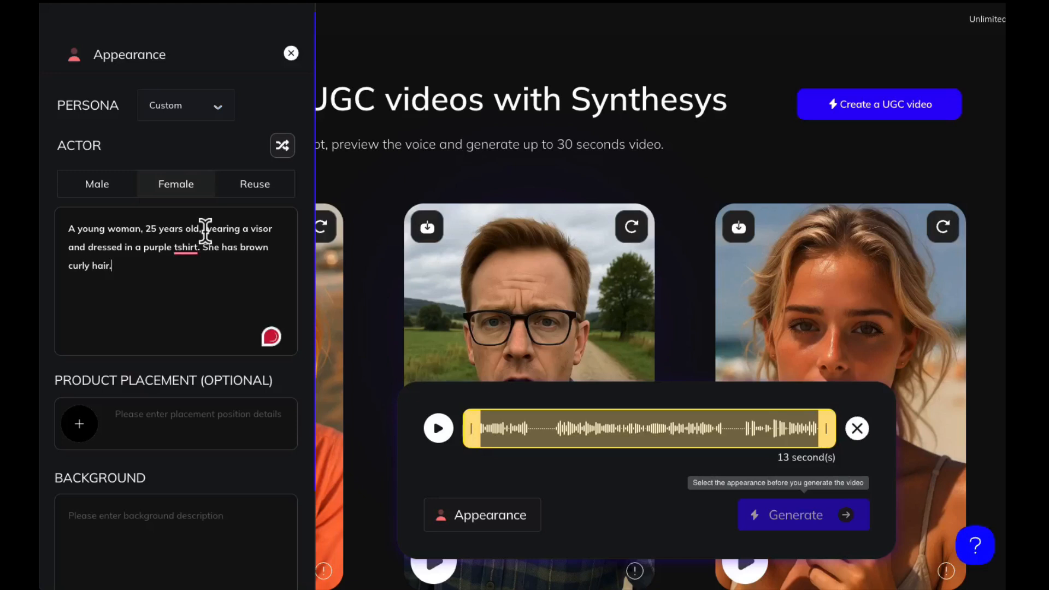
- Upload the purple and teal water tumbler photo from the Desktop folder's Earlier group as the product placement image
scroll(167, 333, "down", 2)
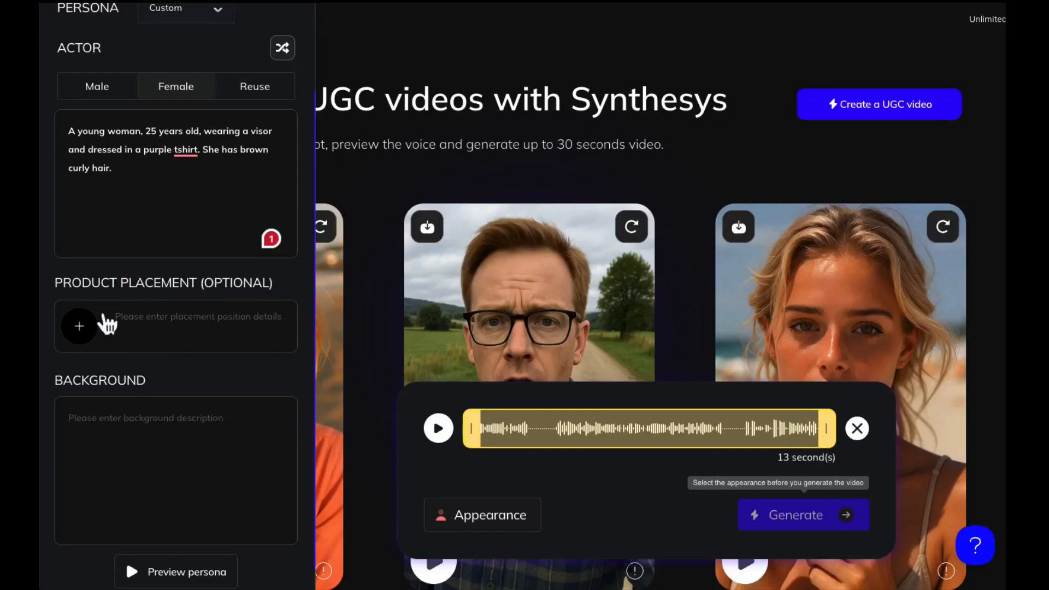
left_click(82, 335)
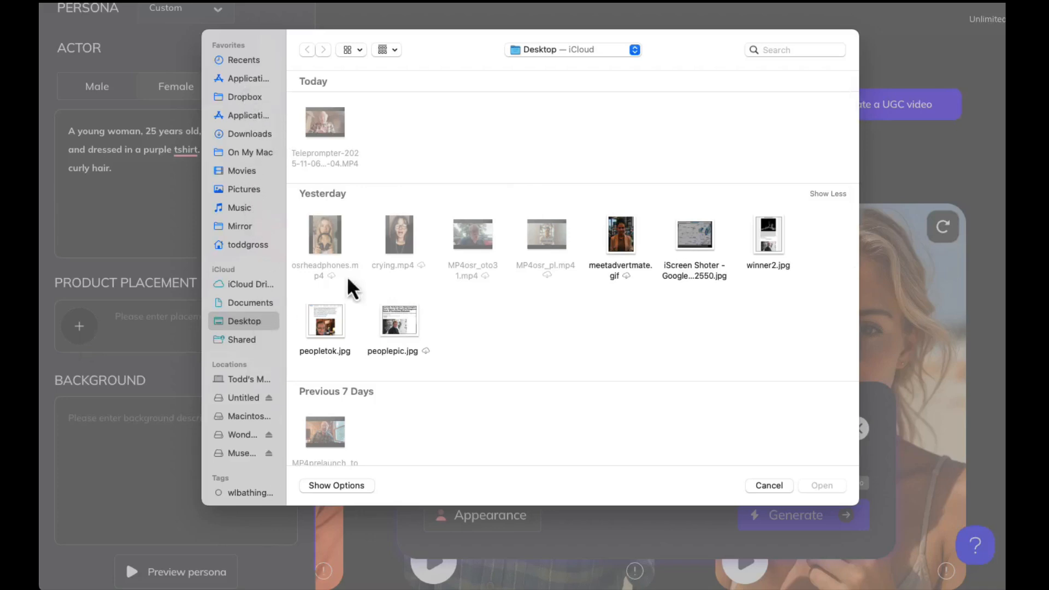
scroll(397, 266, "down", 2)
scroll(397, 266, "down", 10)
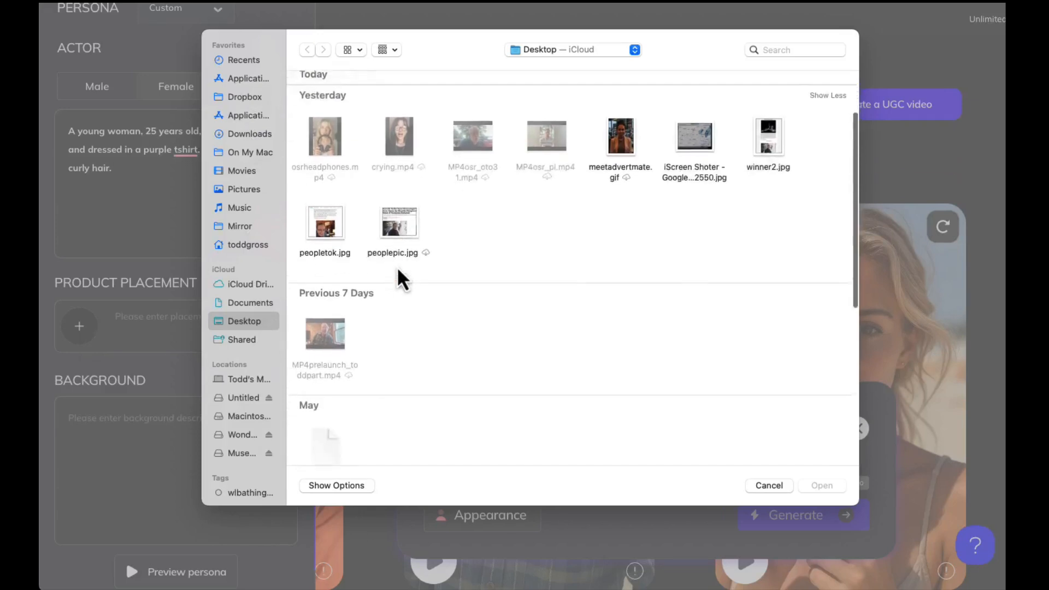
scroll(391, 332, "up", 10)
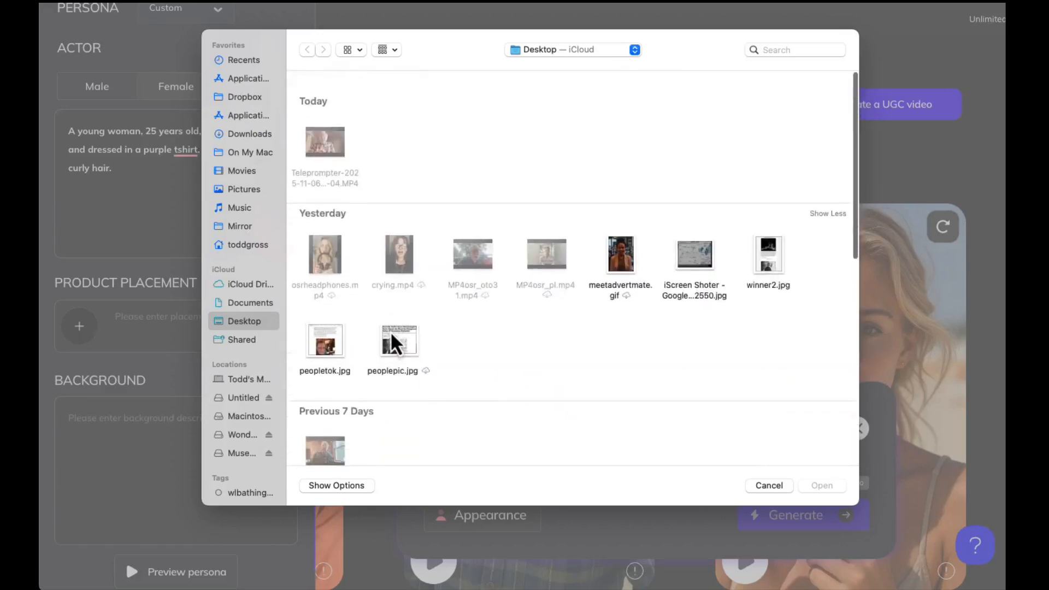
scroll(391, 333, "down", 10)
left_click(621, 416)
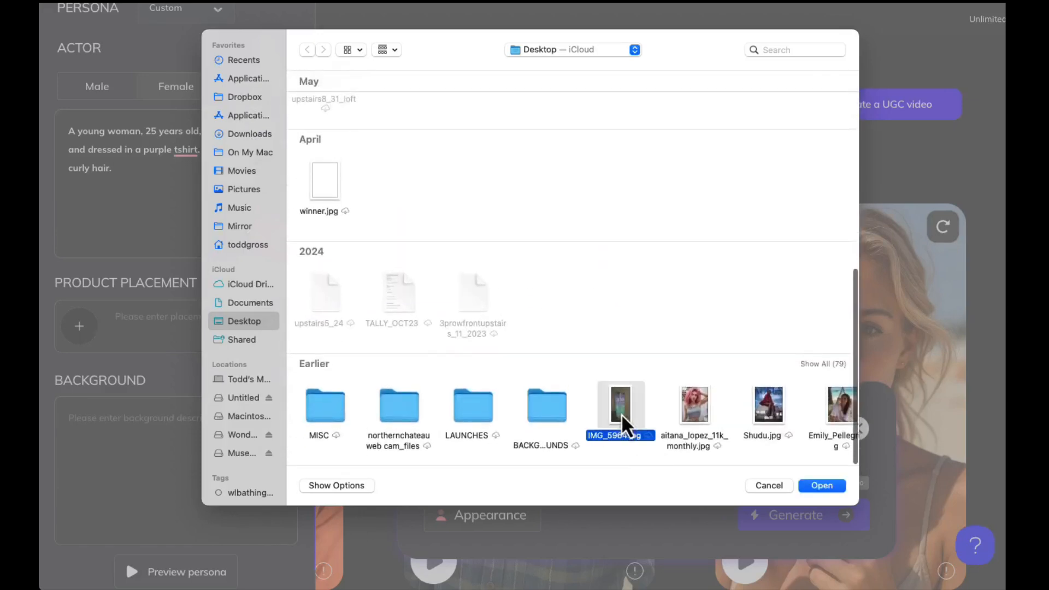
left_click(822, 485)
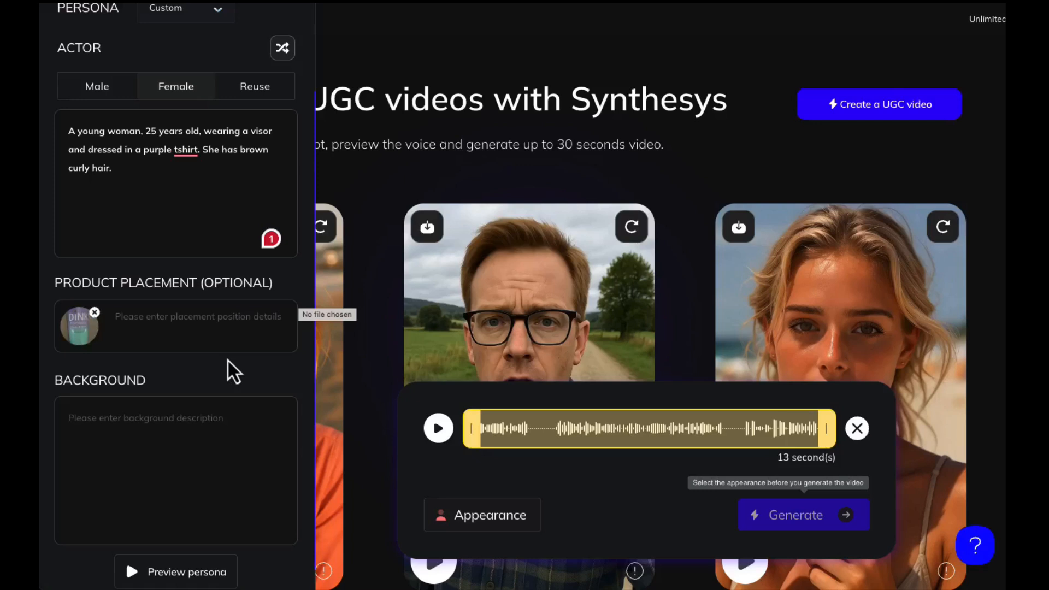
- Set the product placement details to "Have her hold and show this water container"
left_click(187, 320)
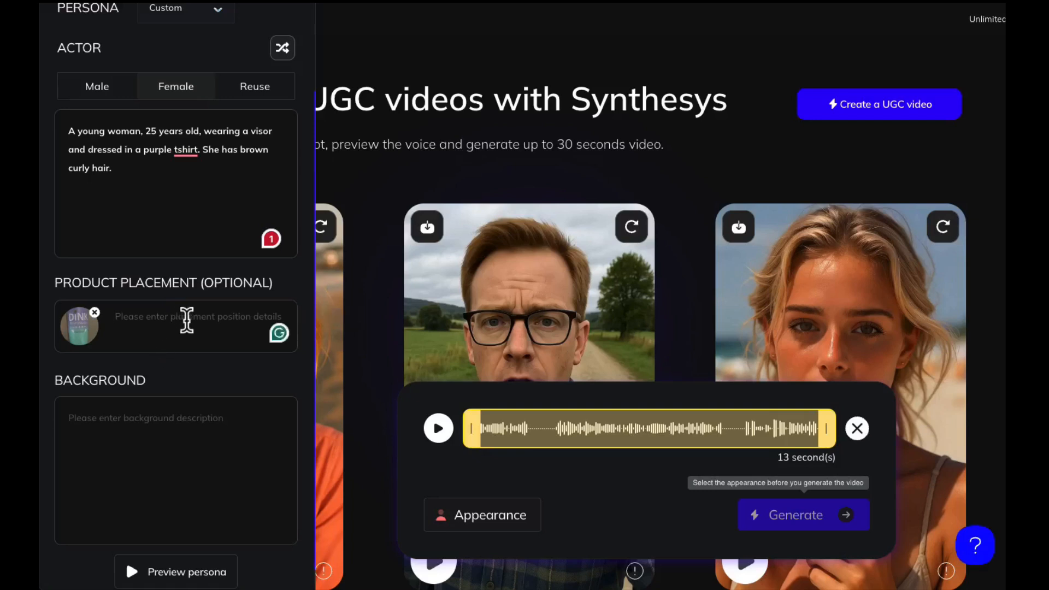
type("Have her ho")
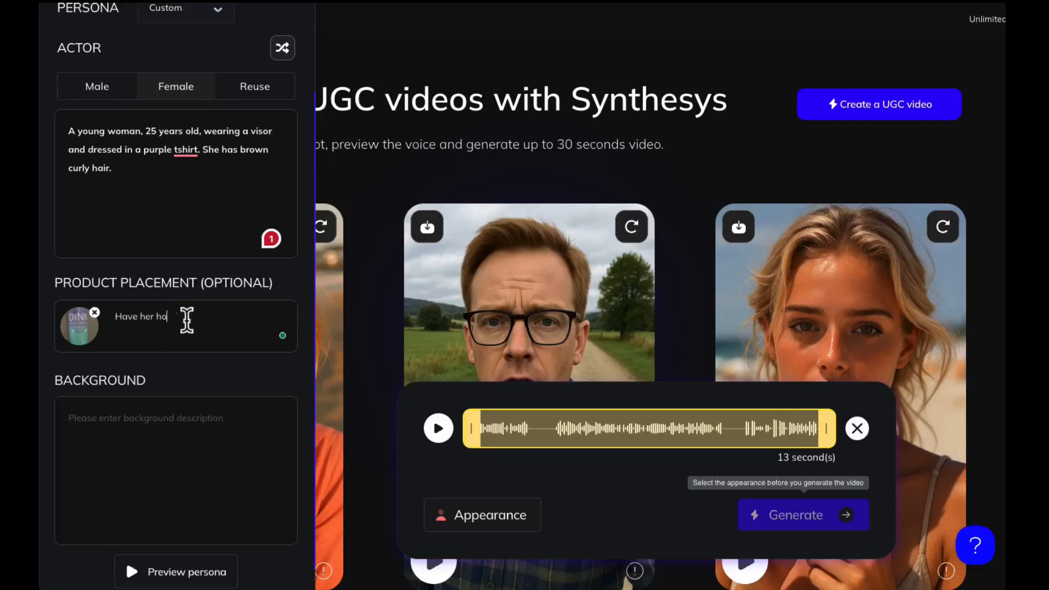
type("ld and show ")
type("this ")
type("water bott")
type("le to")
key("BackSpace")
key("BackSpace")
key("BackSpace")
key("BackSpace")
key("BackSpace")
key("BackSpace")
key("BackSpace")
type("container")
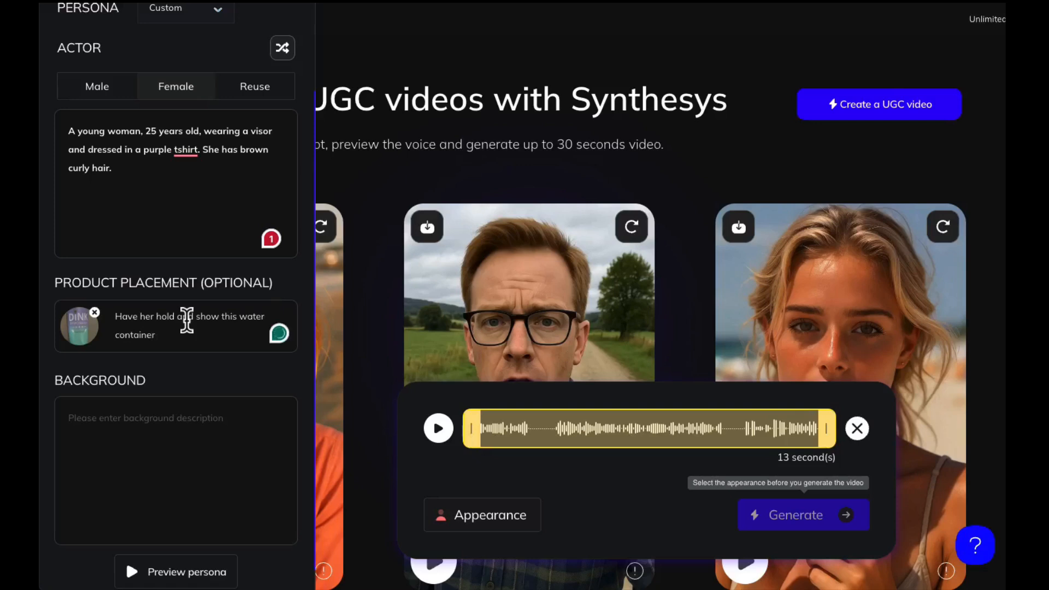
- Set the background description to "Pickleball court" and generate a preview of the persona
left_click(166, 411)
type("Pickel")
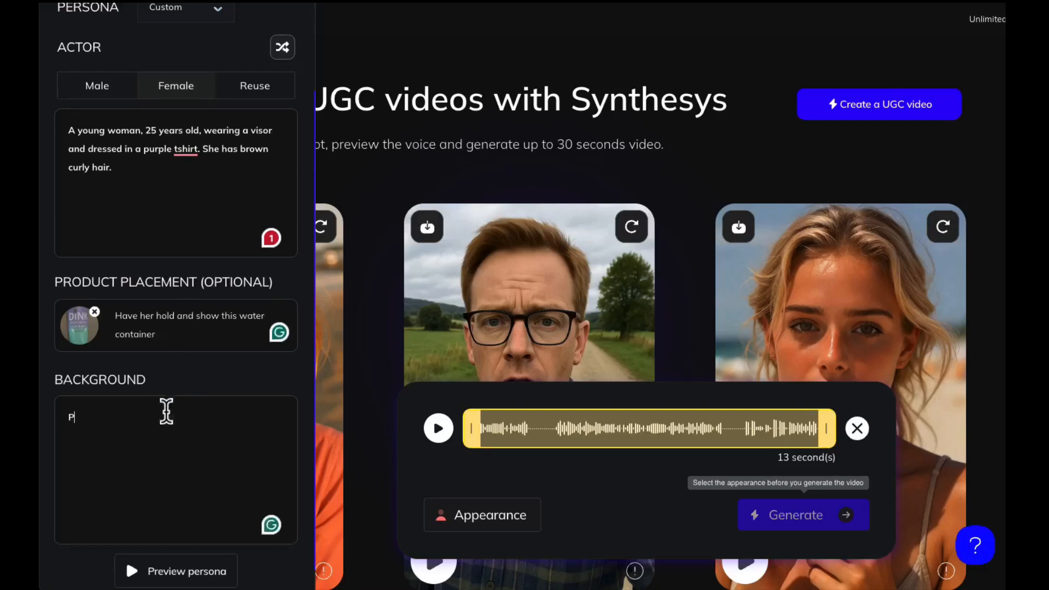
key("BackSpace")
type("leball court")
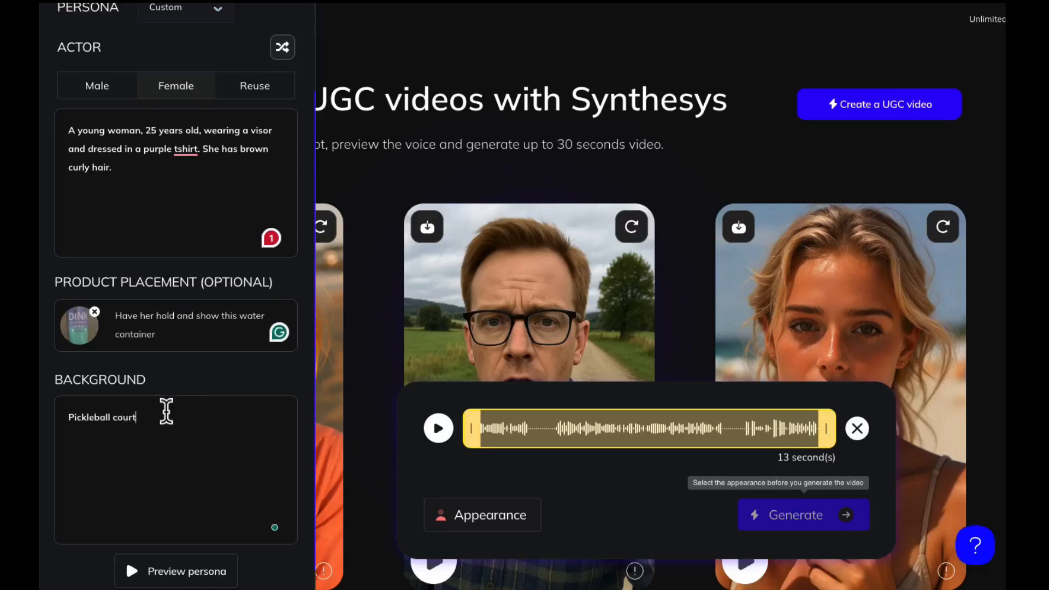
left_click(187, 574)
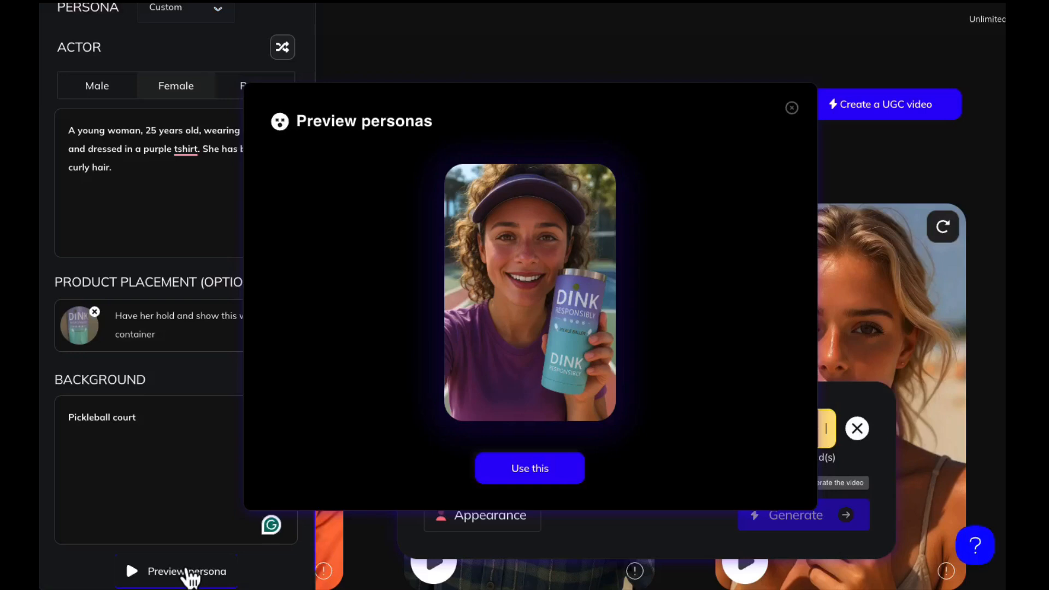
- Use the previewed persona and name the video "Pickleball Audrey", keeping the quality at 720p - Normal speed
left_click(525, 470)
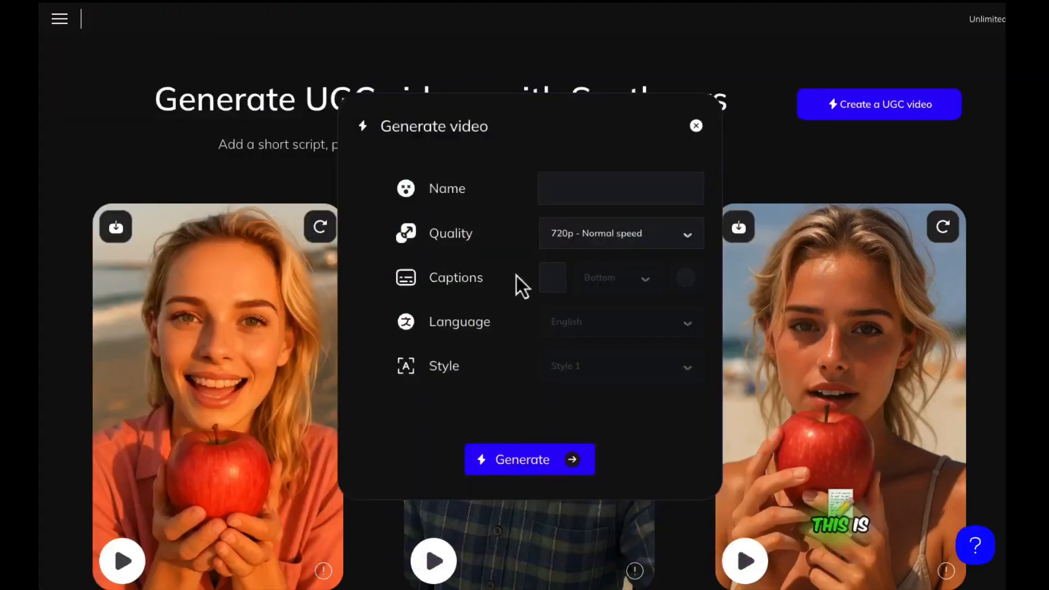
left_click(566, 185)
type("Pickleball Audrey")
left_click(625, 235)
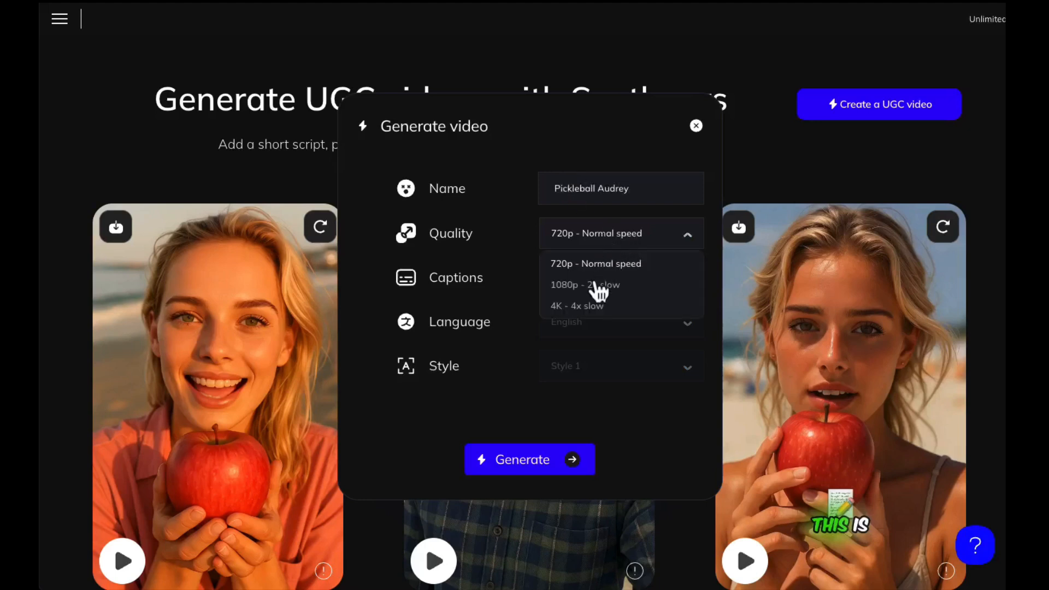
left_click(515, 248)
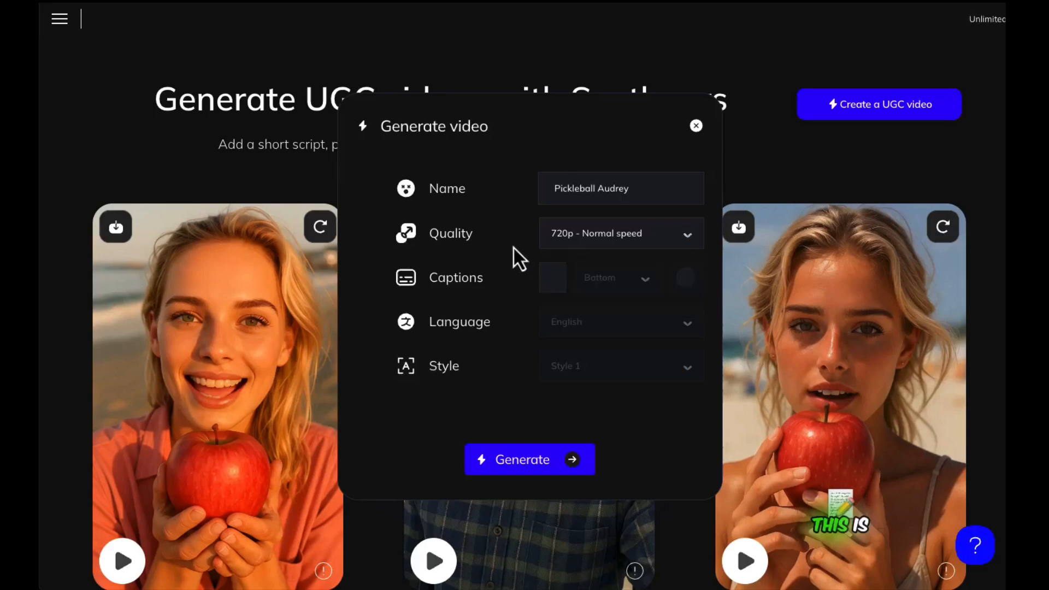
- Turn on captions for the video and look through the available caption languages, keeping English
left_click(553, 280)
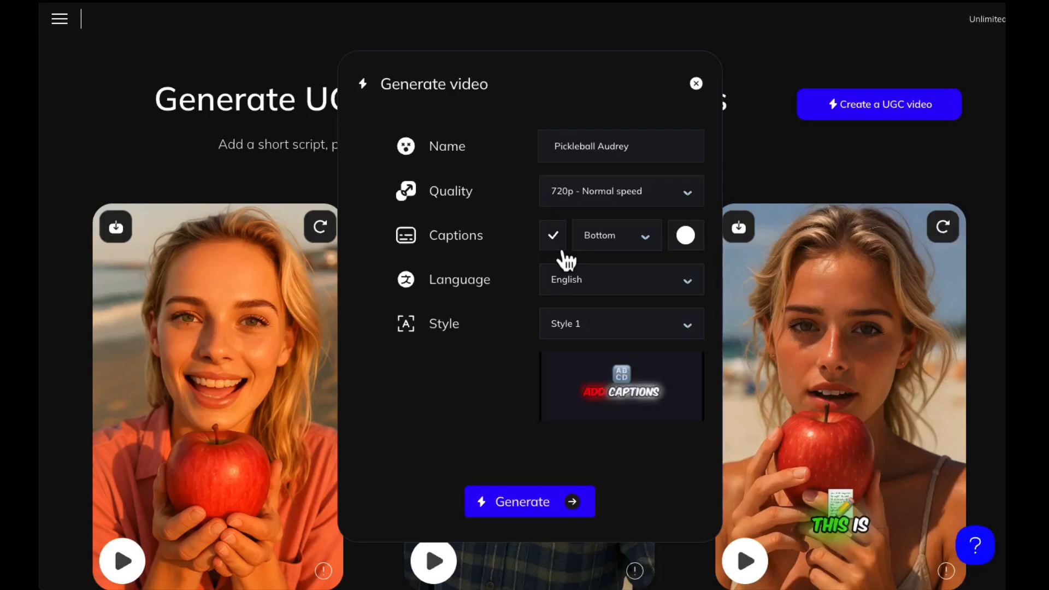
left_click(601, 281)
scroll(590, 331, "down", 6)
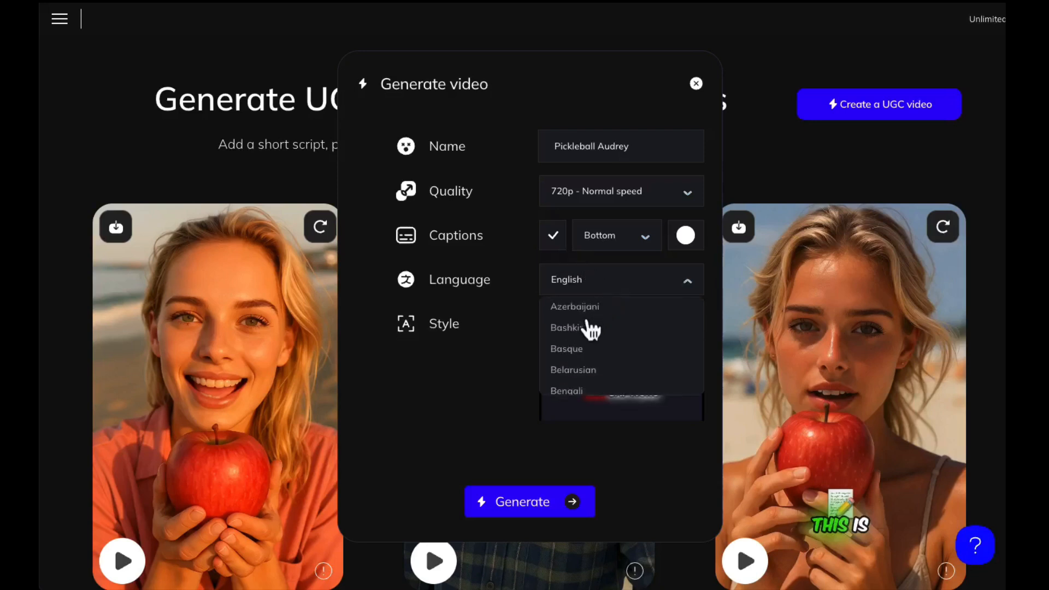
scroll(590, 331, "down", 6)
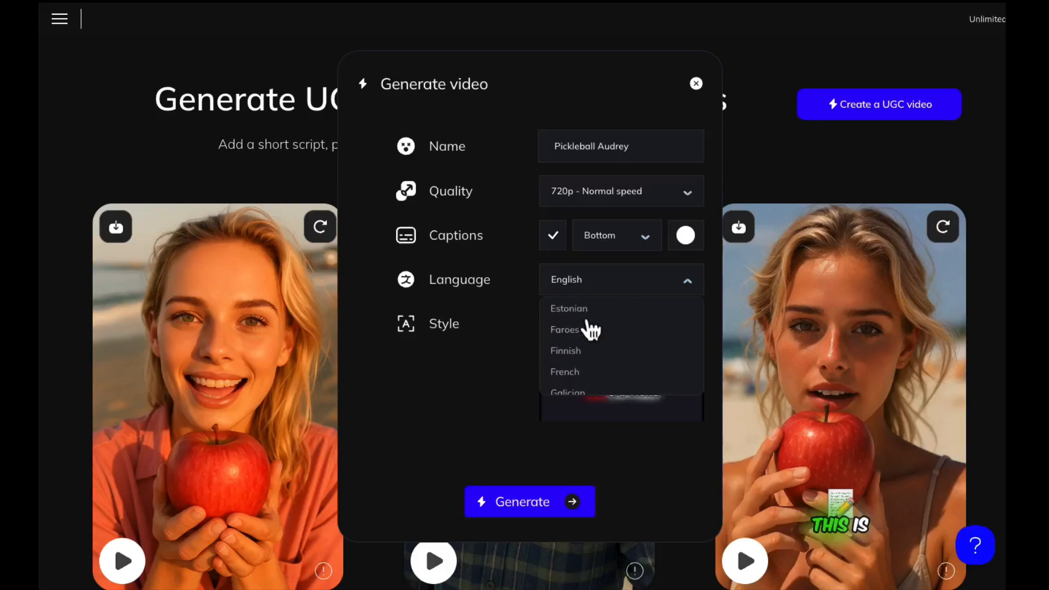
scroll(591, 330, "down", 5)
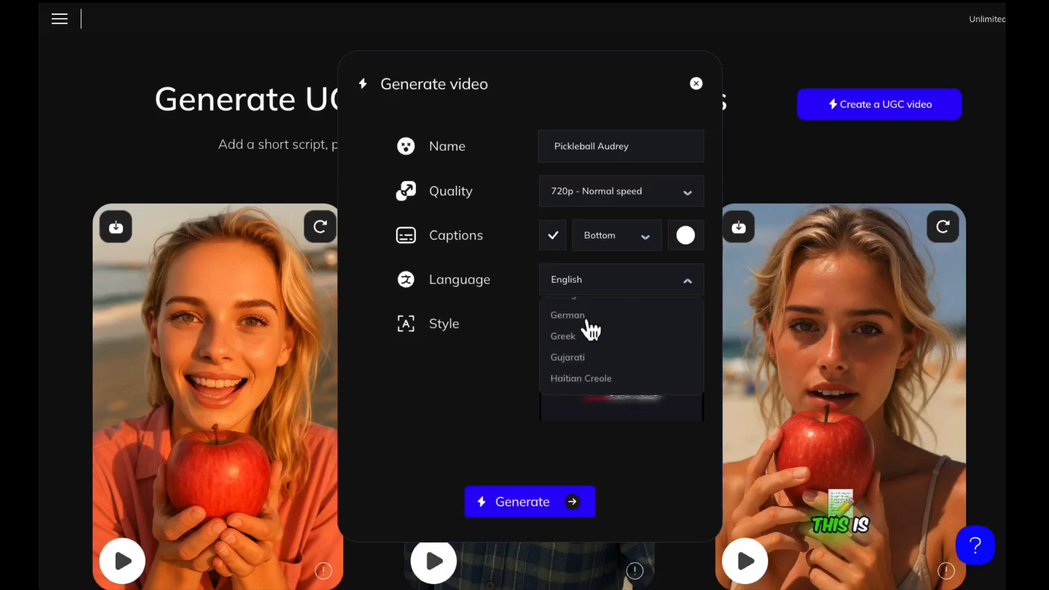
scroll(590, 330, "down", 4)
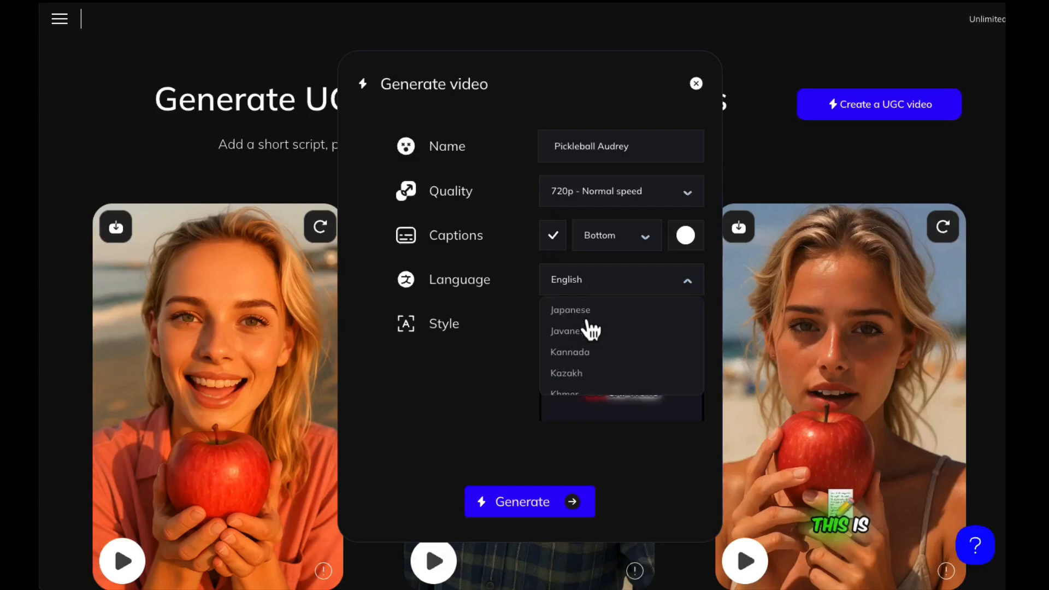
left_click(506, 248)
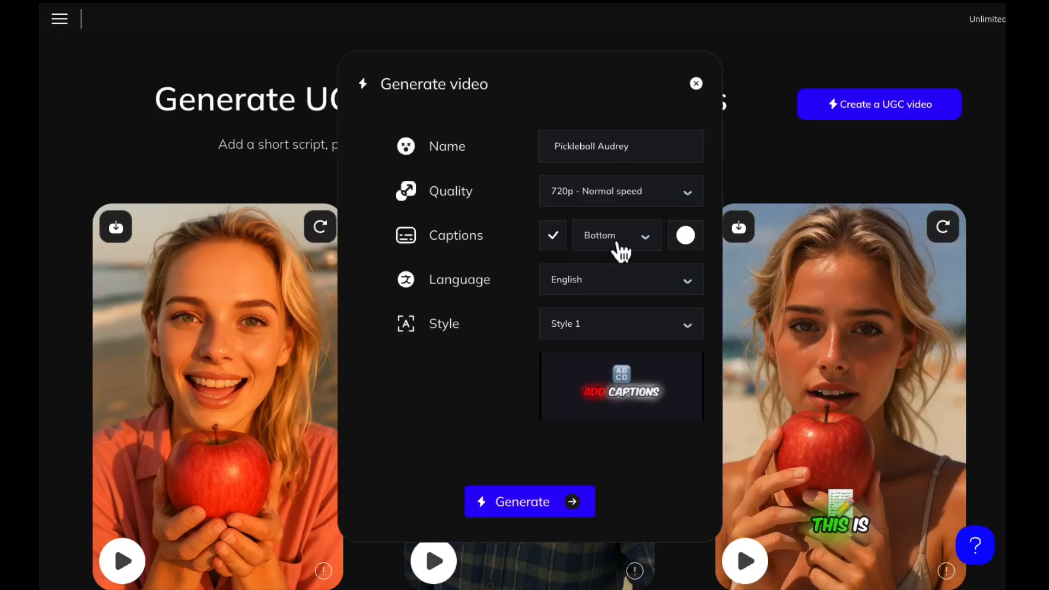
- Try out caption styles 2, 3, 4 and 5 one after another to compare their previews
left_click(583, 325)
left_click(566, 381)
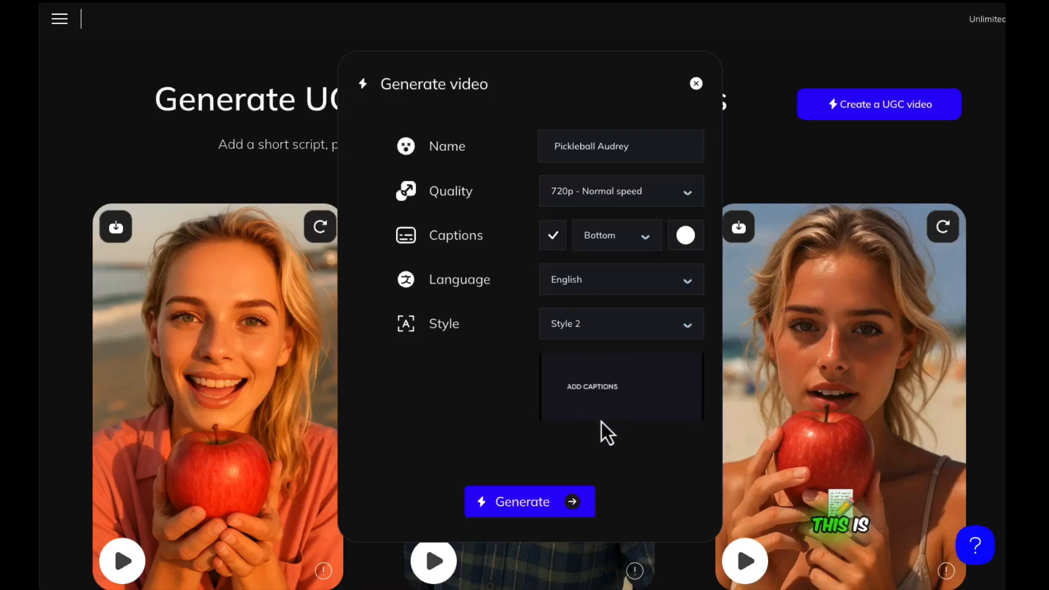
left_click(580, 332)
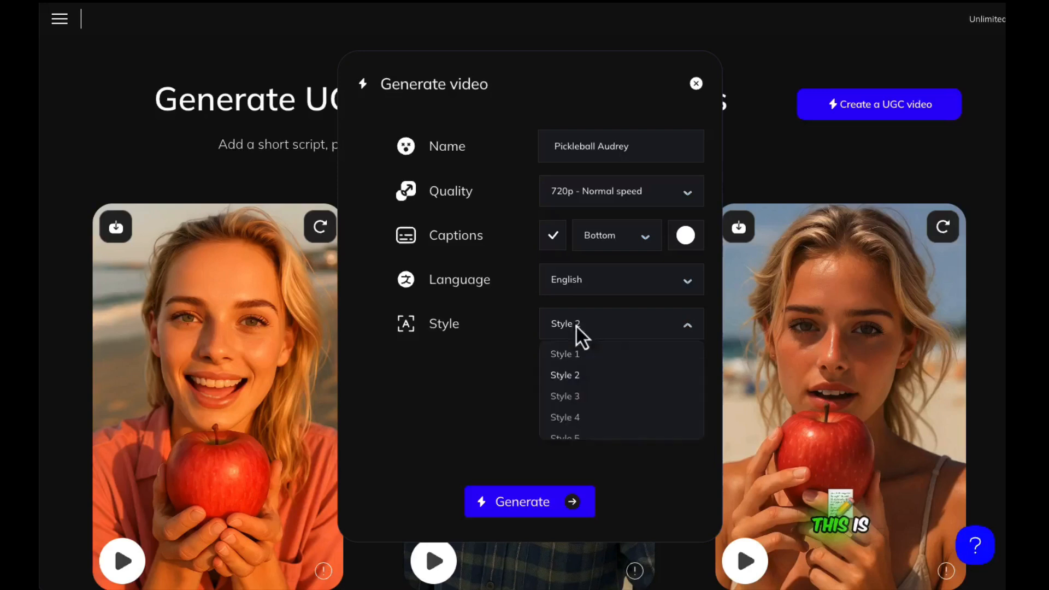
left_click(570, 397)
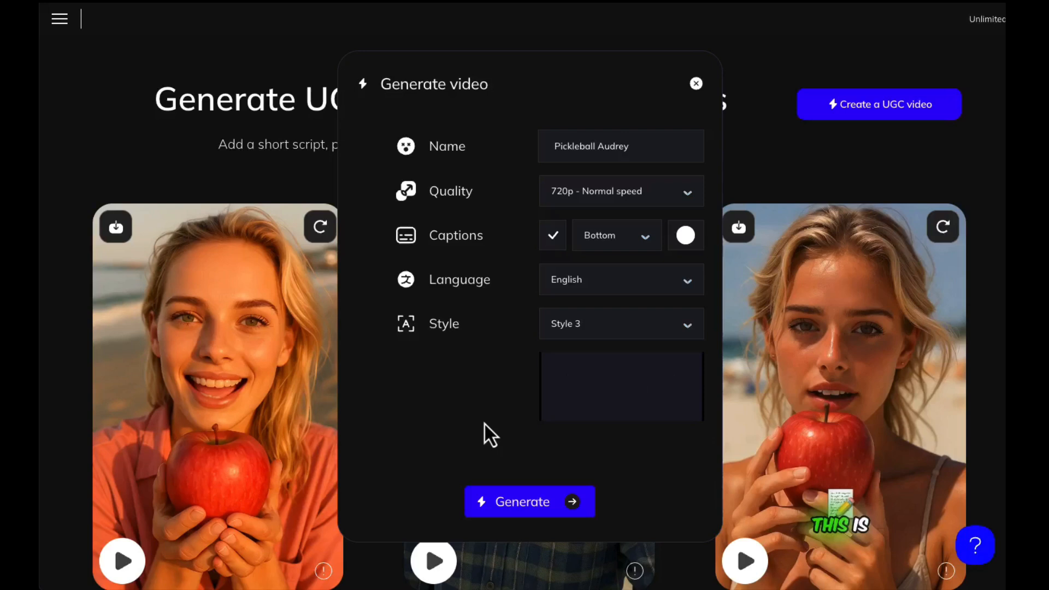
left_click(579, 325)
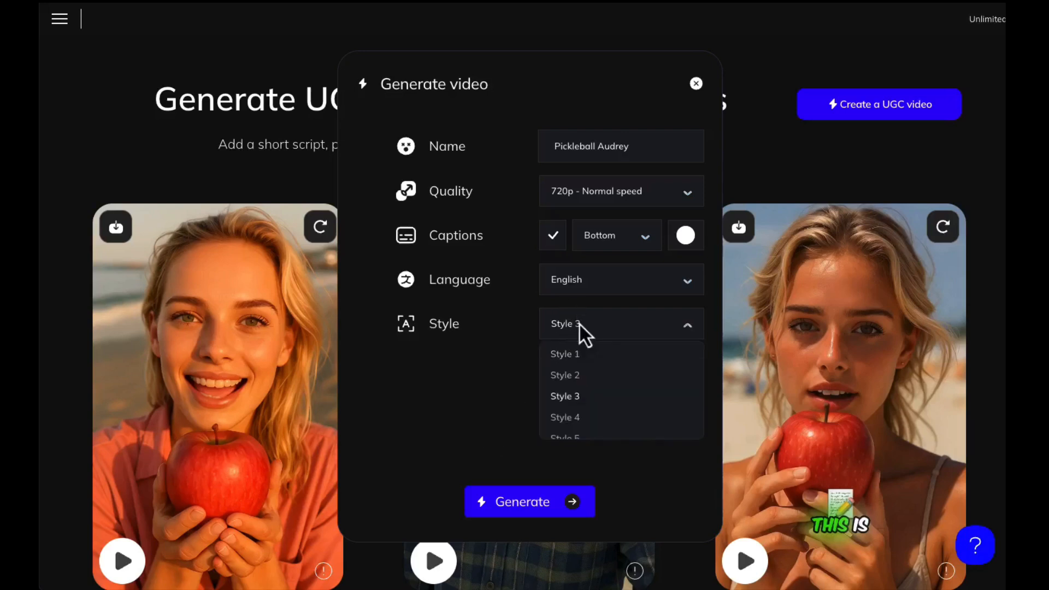
left_click(566, 418)
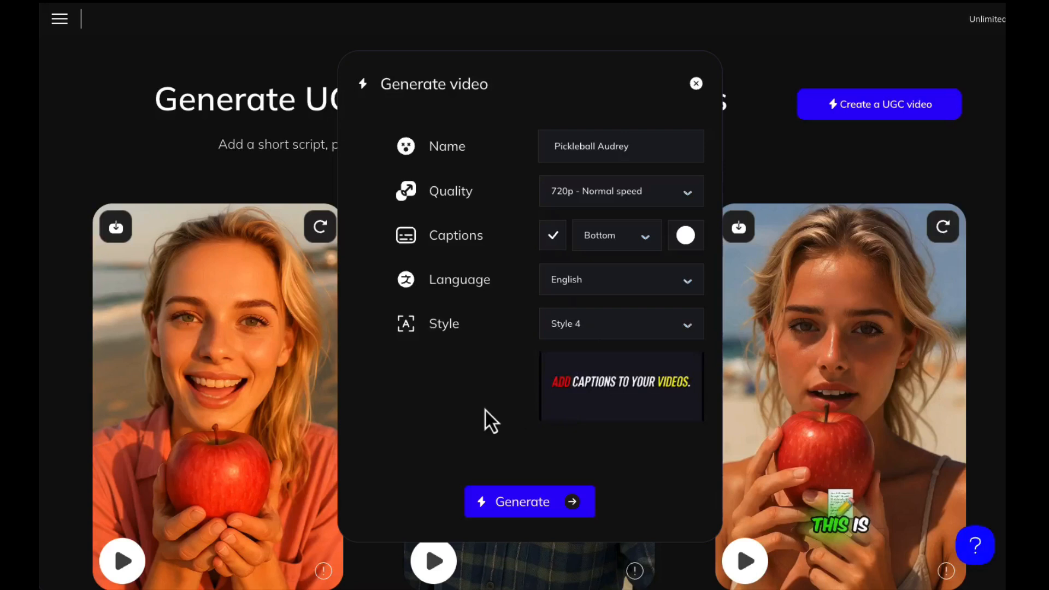
left_click(583, 328)
left_click(569, 437)
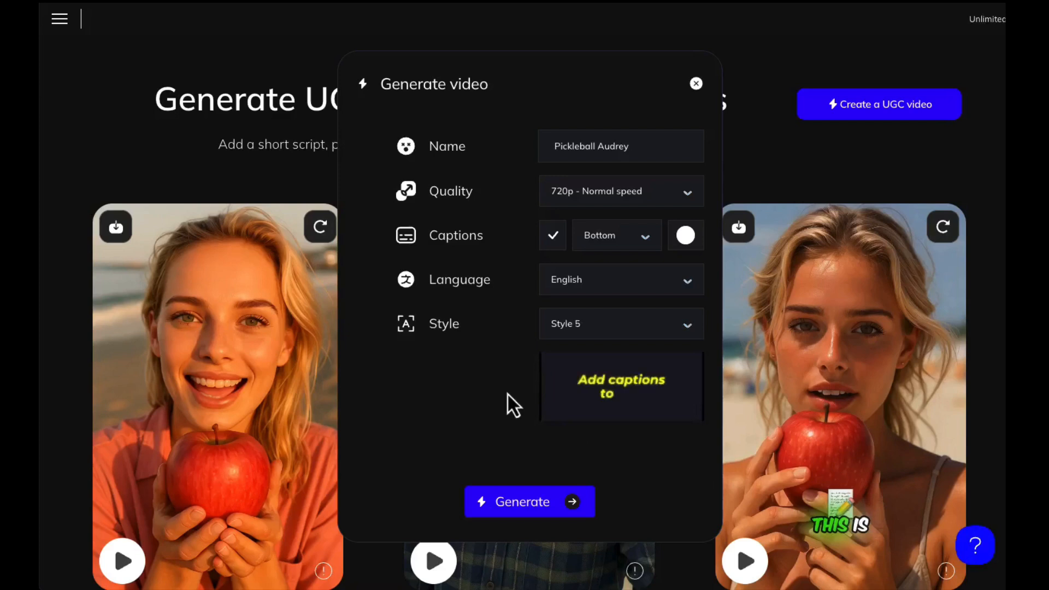
- Set the caption style to Style 4 and generate the UGC video
left_click(579, 327)
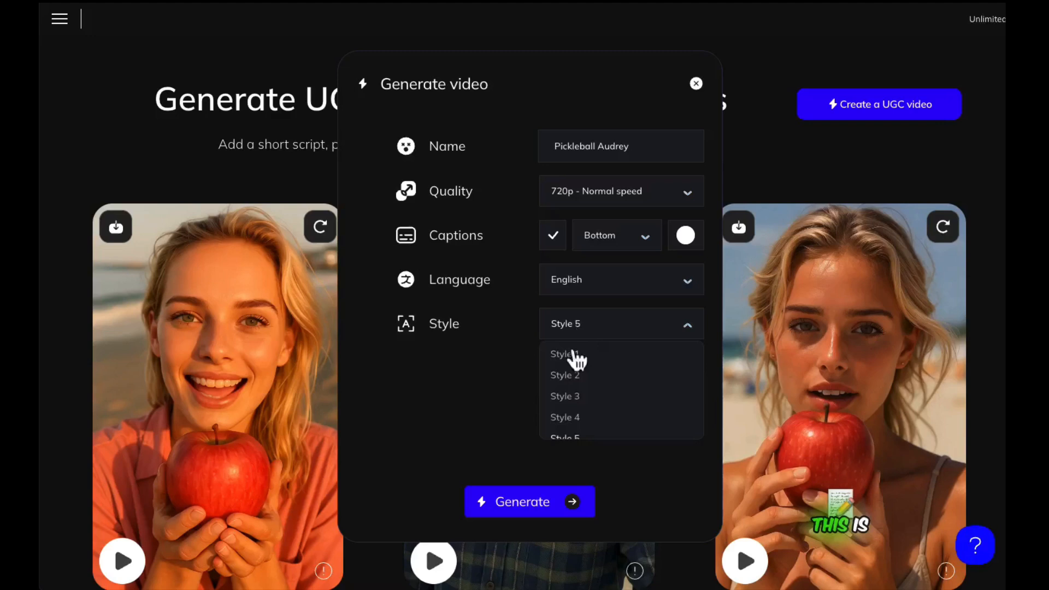
left_click(572, 424)
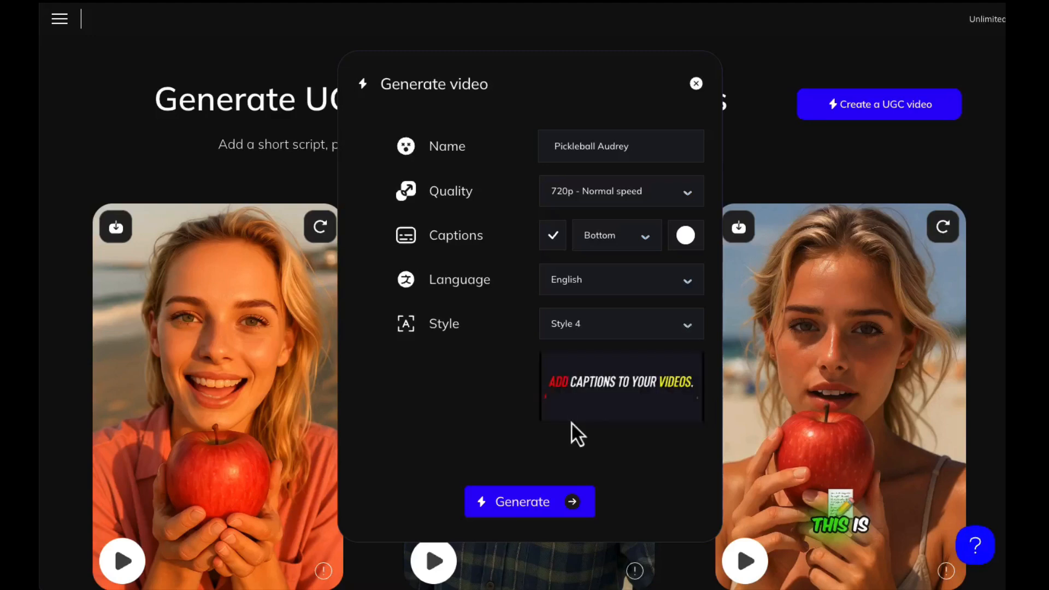
left_click(532, 502)
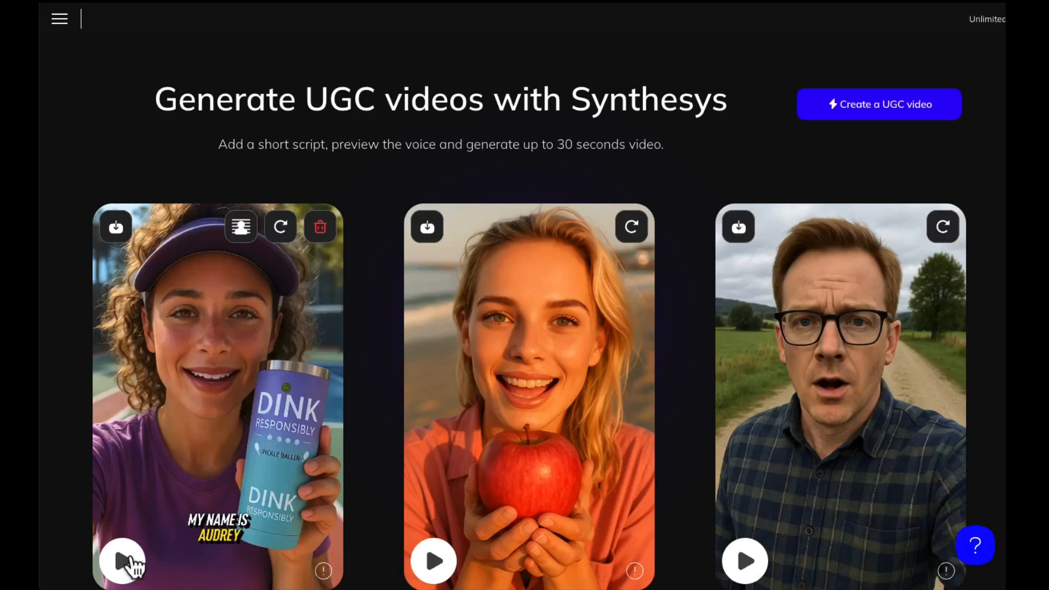
- Play the generated pickleball persona video and download it
scroll(278, 126, "down", 1)
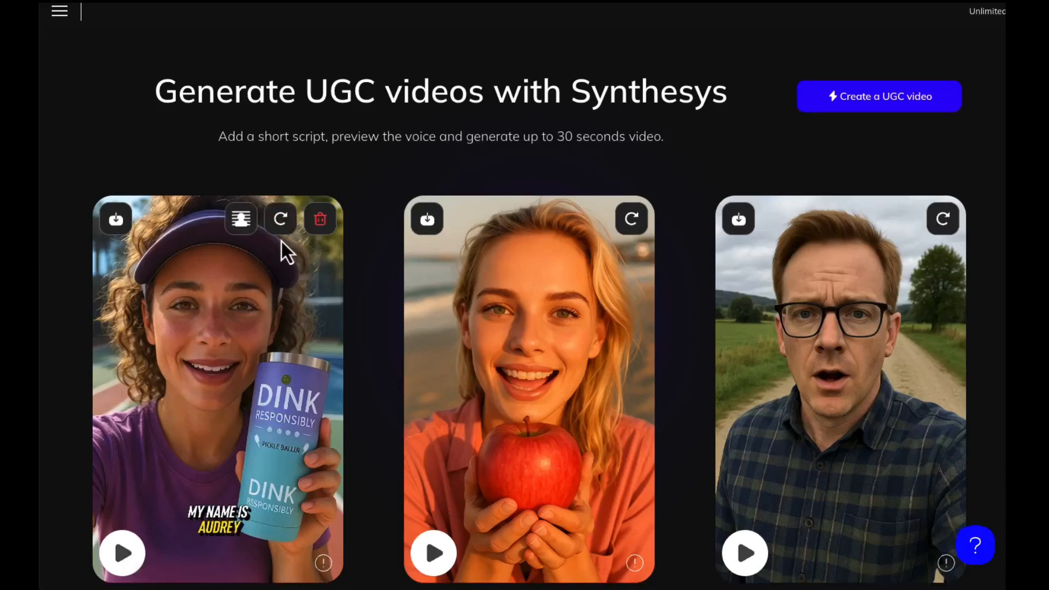
scroll(280, 239, "up", 1)
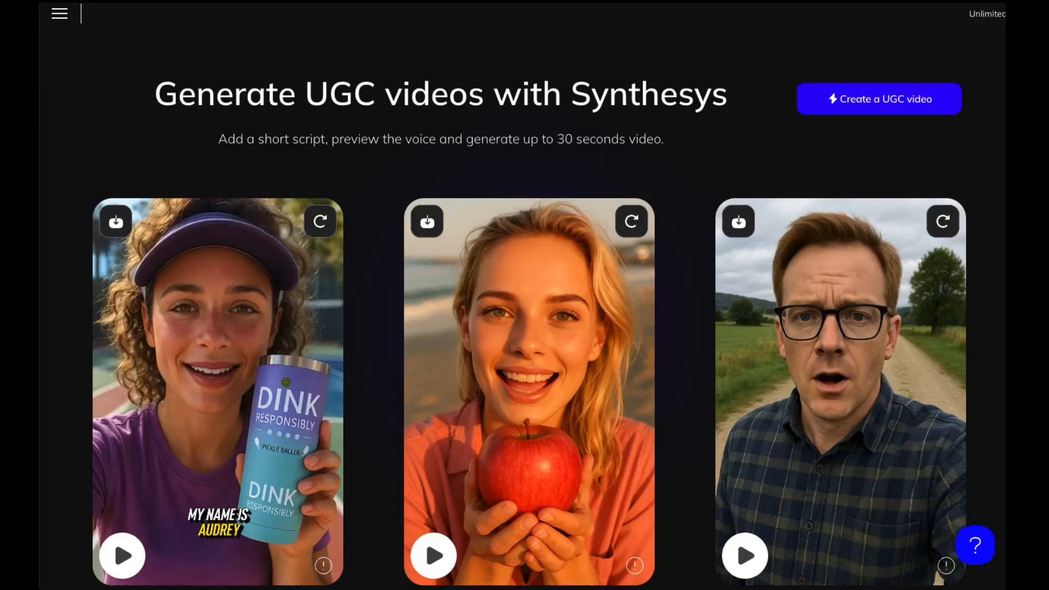
left_click(109, 563)
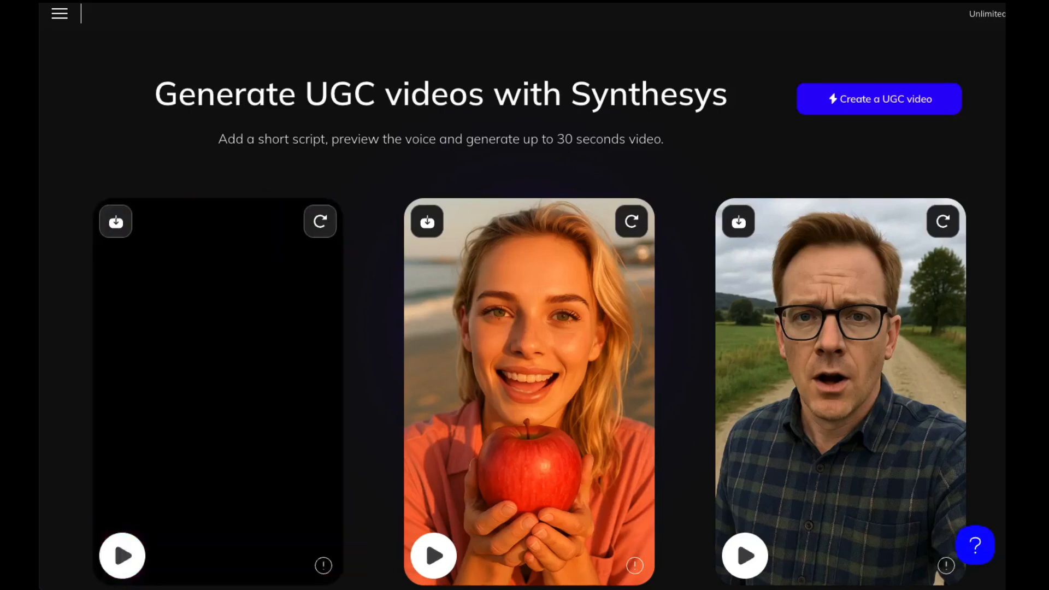
mouse_move(154, 362)
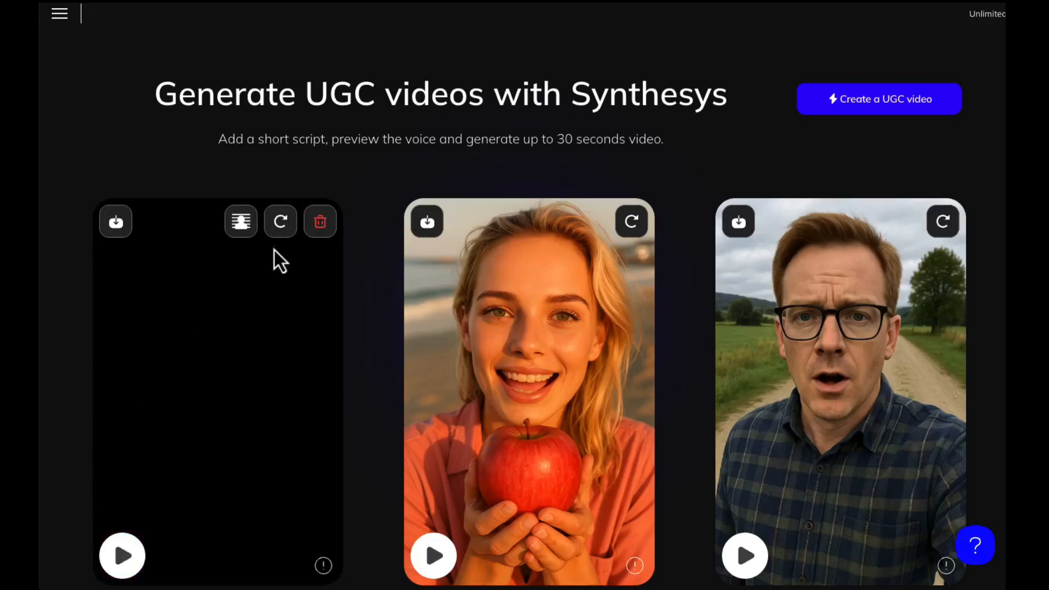
left_click(117, 223)
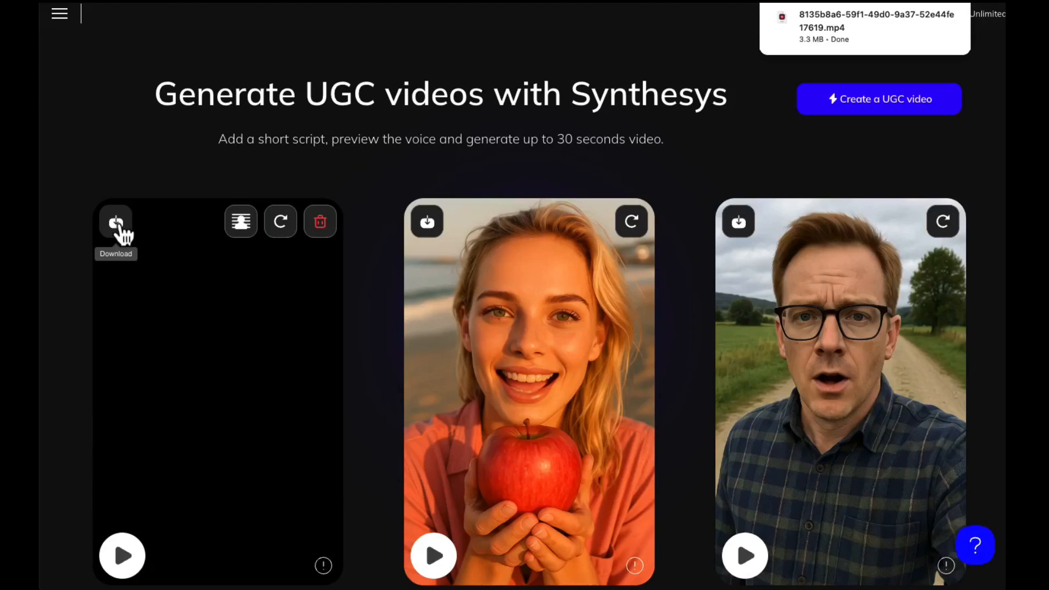
- Reuse the pickleball persona for a new video and write a generated-audio script thanking water bottle buyers and promoting her professional brand of eye liner
left_click(282, 224)
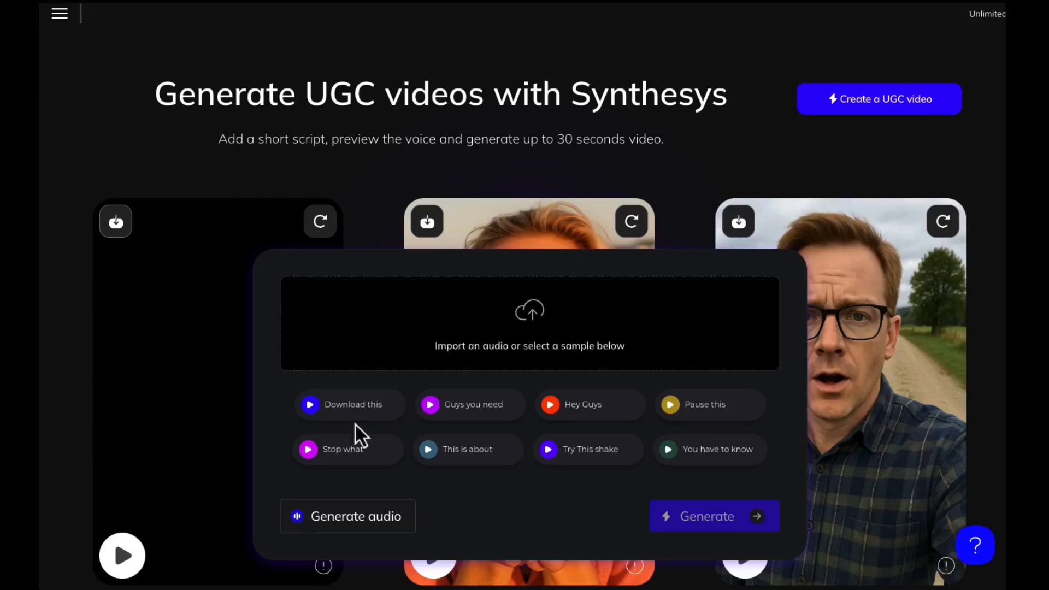
left_click(348, 518)
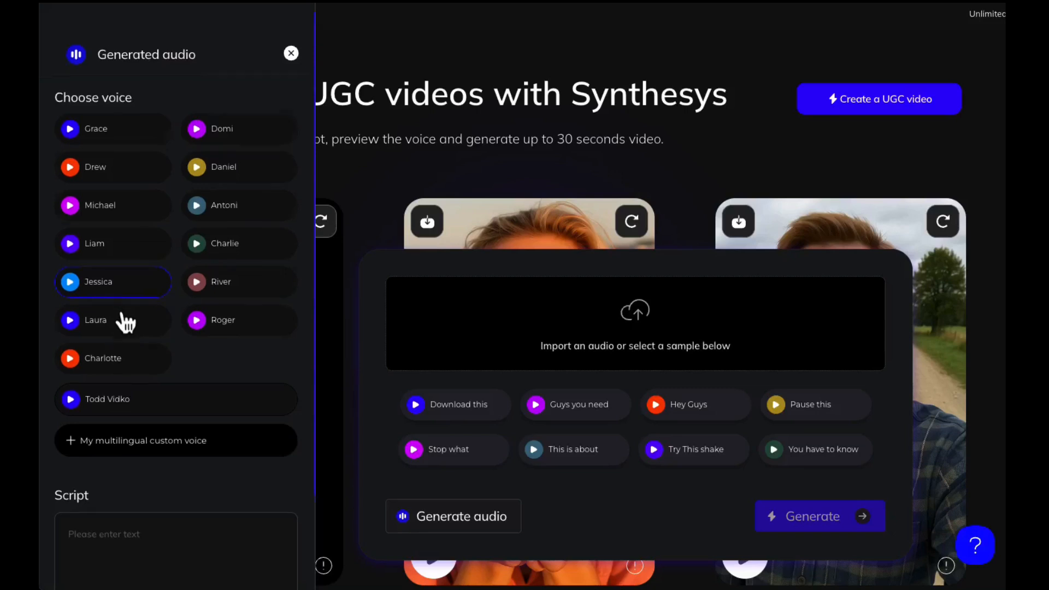
scroll(123, 323, "down", 2)
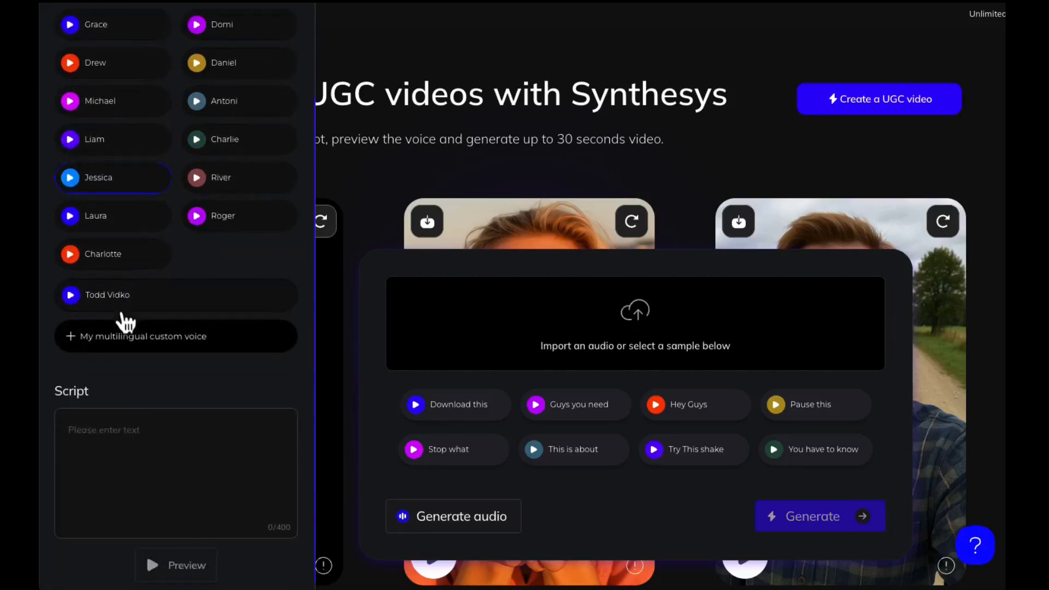
left_click(150, 441)
type("T")
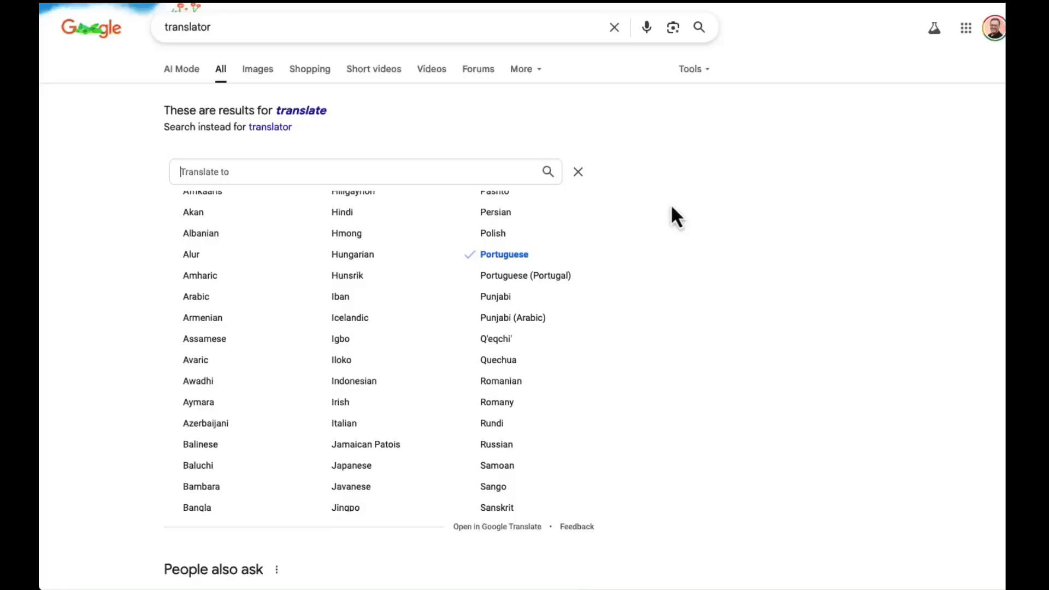
- In Google's translator, set the target language to Spanish and copy the whole translated eye liner script
scroll(653, 213, "down", 3)
scroll(491, 261, "down", 4)
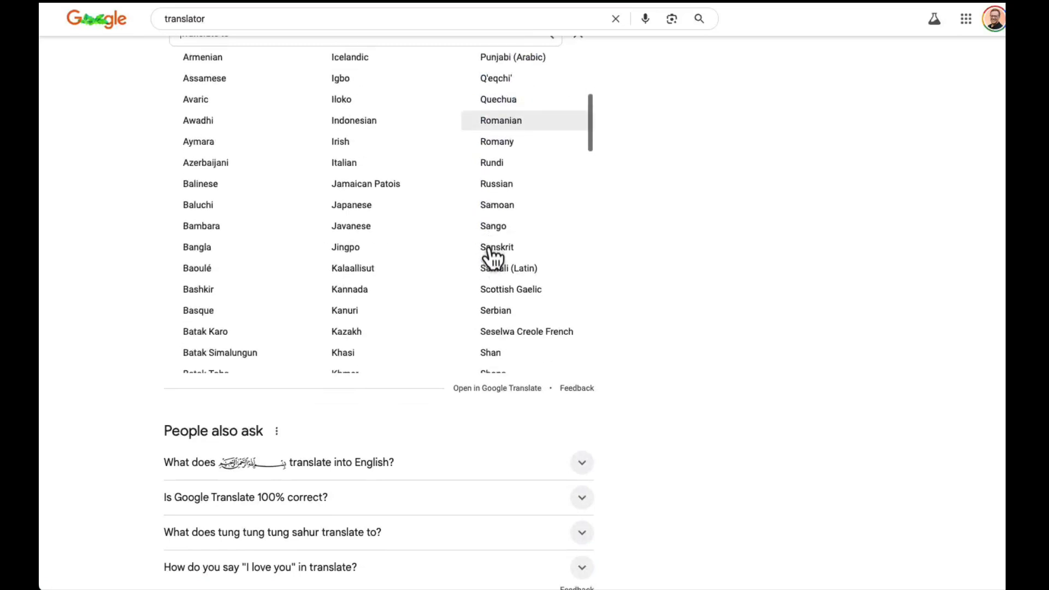
scroll(492, 259, "down", 5)
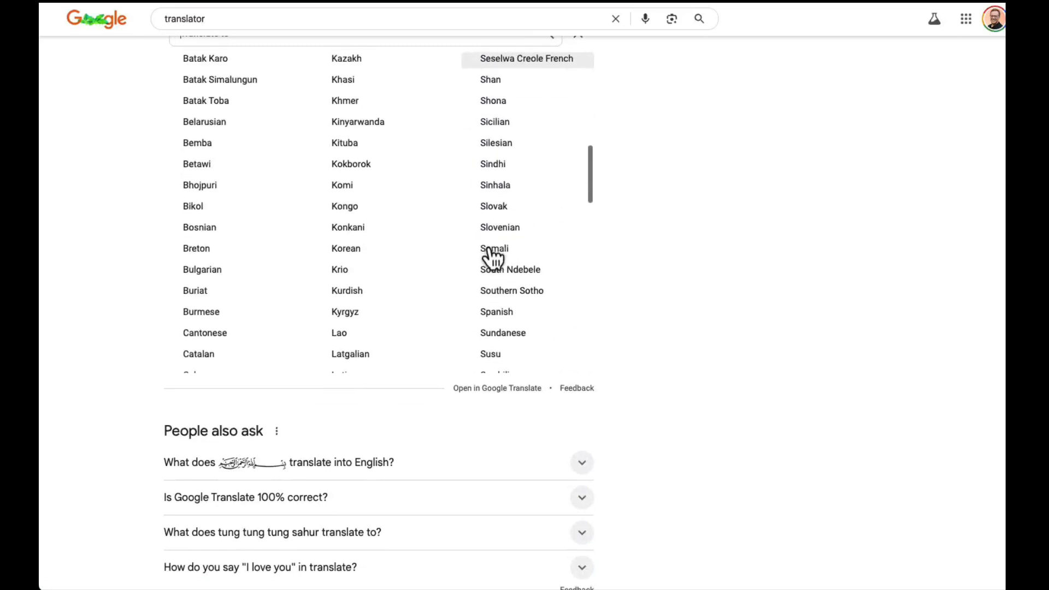
left_click(498, 268)
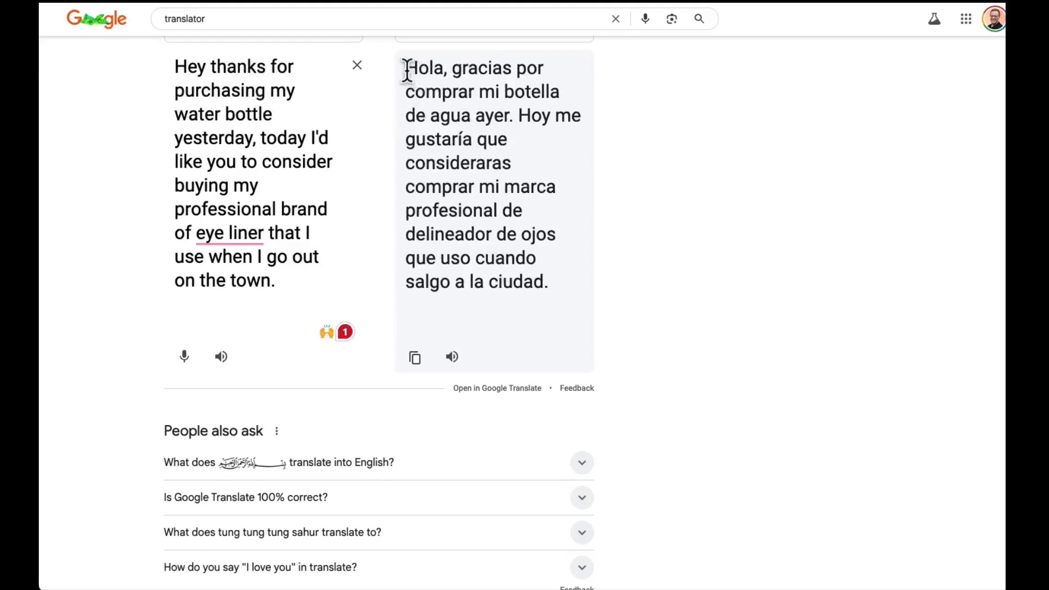
left_click_drag(407, 70, 548, 290)
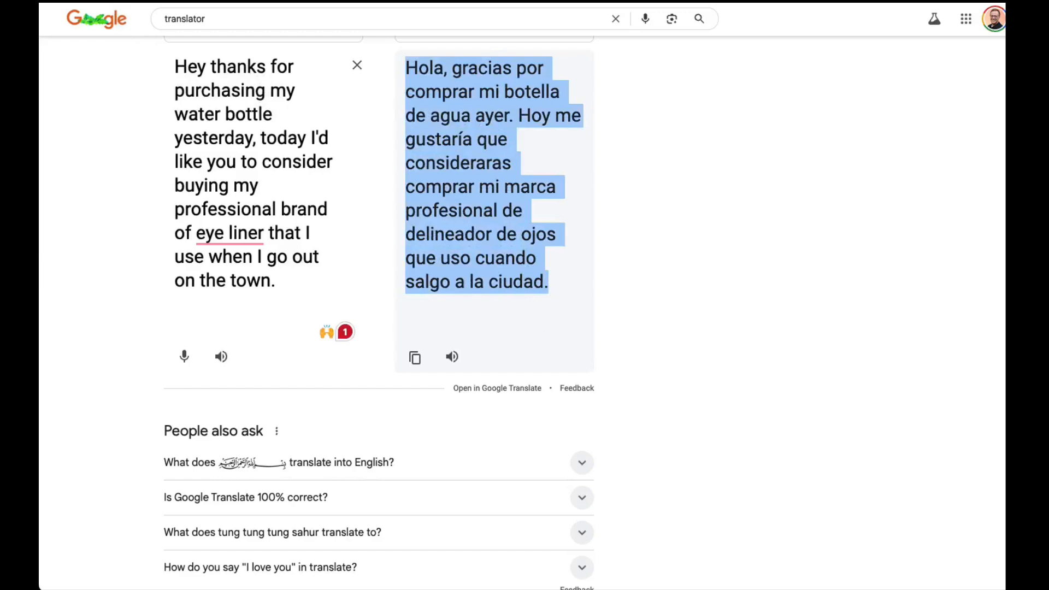
left_click(62, 1)
left_click(63, 10)
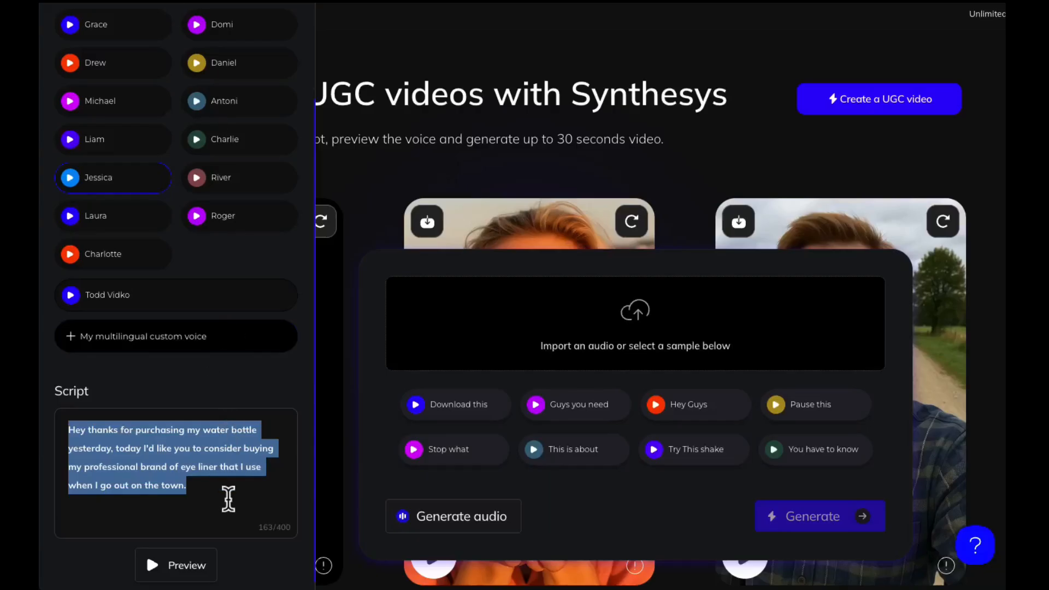
- Replace the whole English script in Synthesys with the copied Spanish translation
left_click(218, 497)
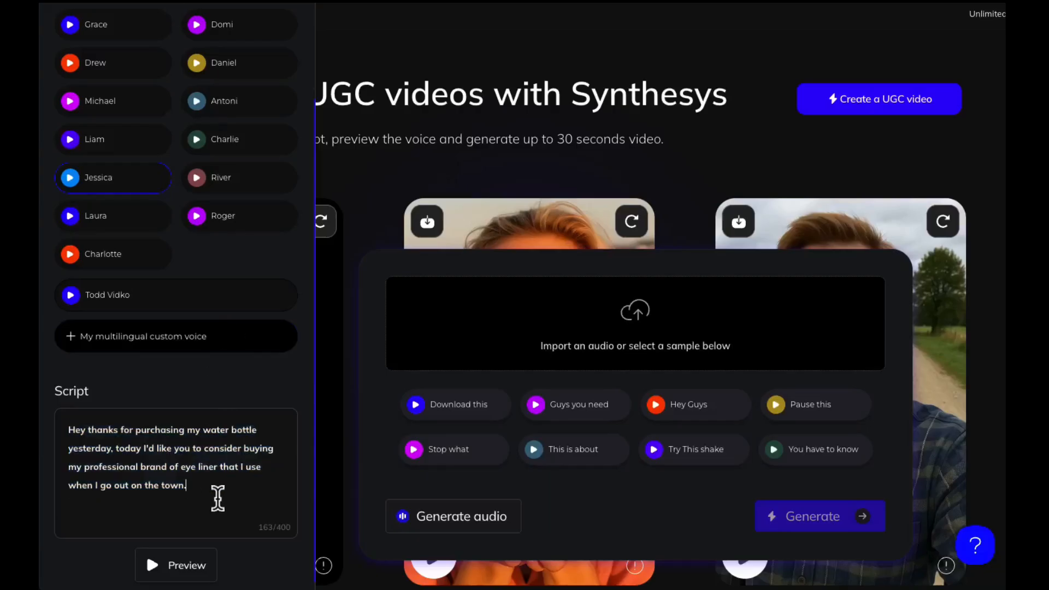
key("ctrl+a")
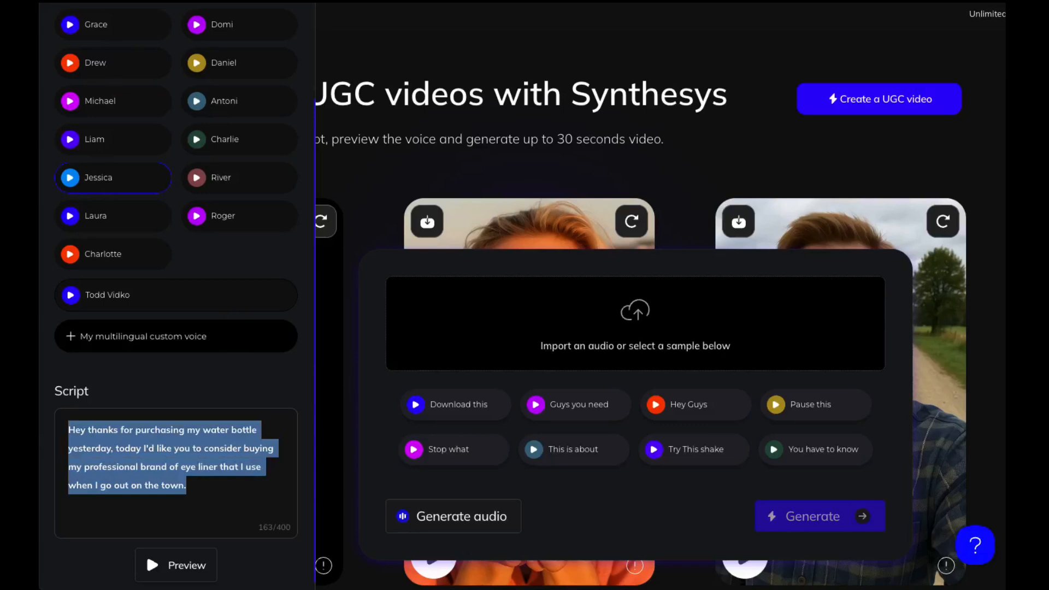
left_click(50, 1)
left_click(47, 21)
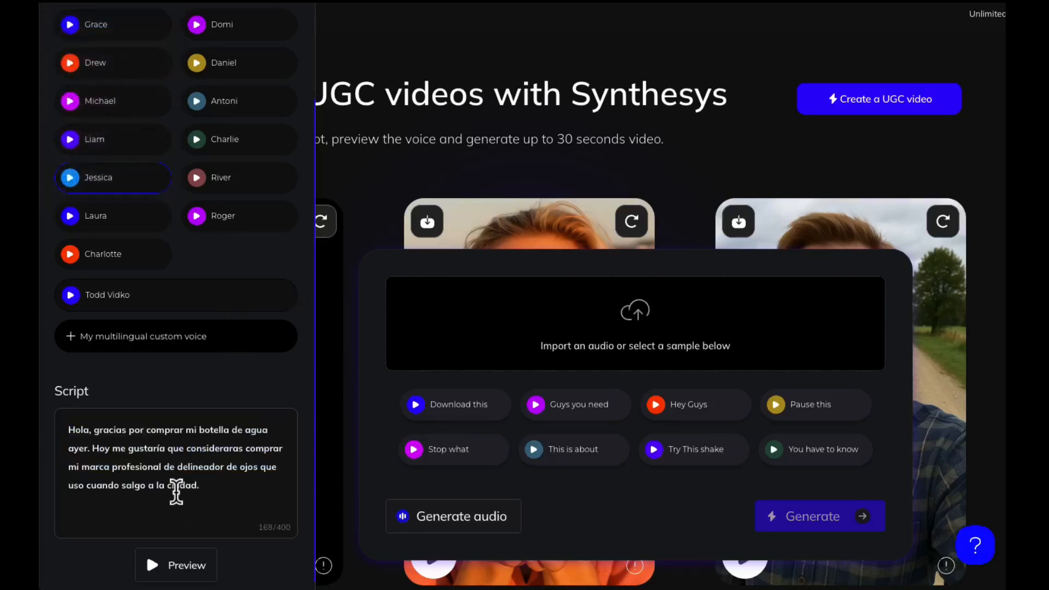
- Generate the voice audio from the Spanish script and open the actor's appearance settings
left_click(183, 571)
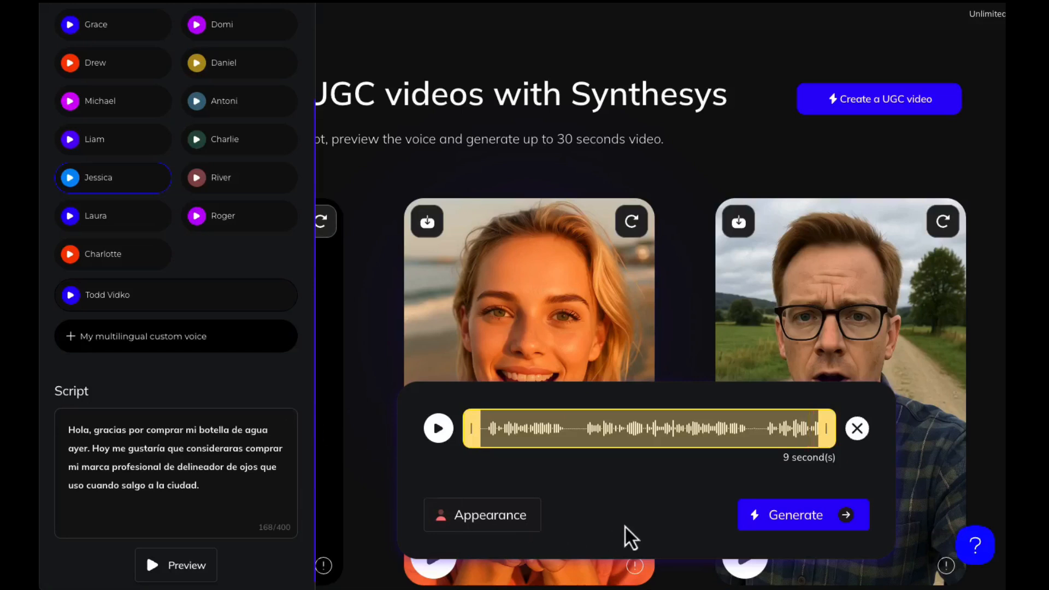
left_click(468, 526)
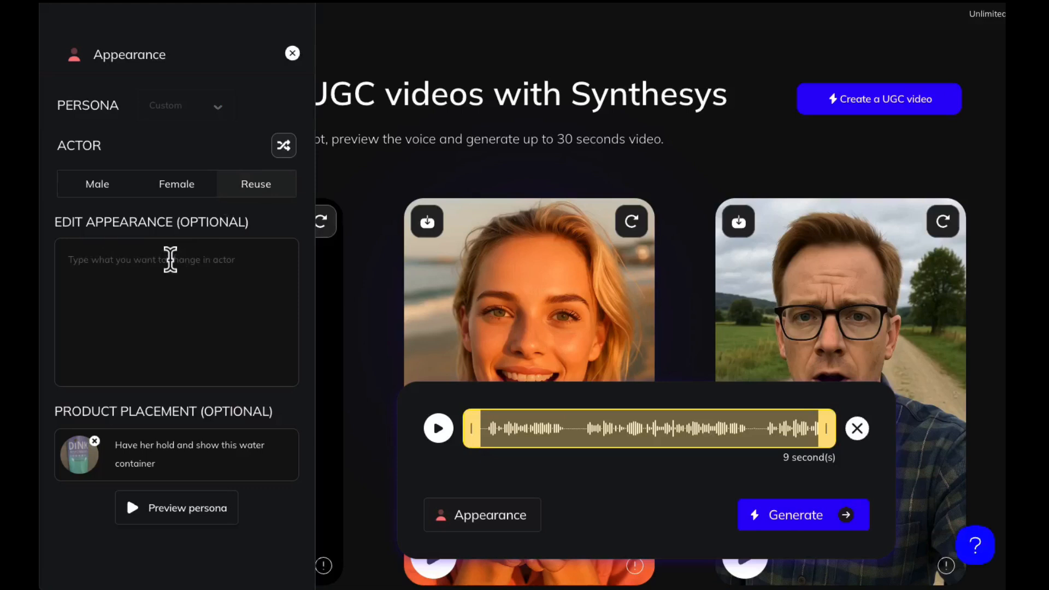
- Describe the reused actor's appearance as "Dressed formally in an off white blouse in her bedroom at home."
left_click(170, 259)
type("Drses")
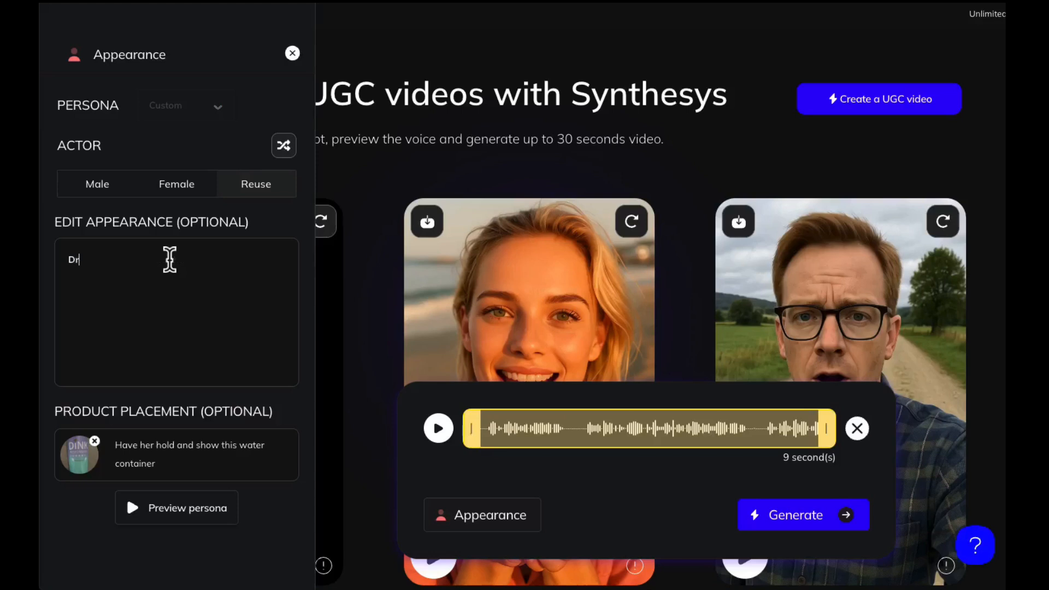
key("BackSpace")
key("BackSpace")
type("e")
key("BackSpace")
key("BackSpace")
type("essed casually in a white ")
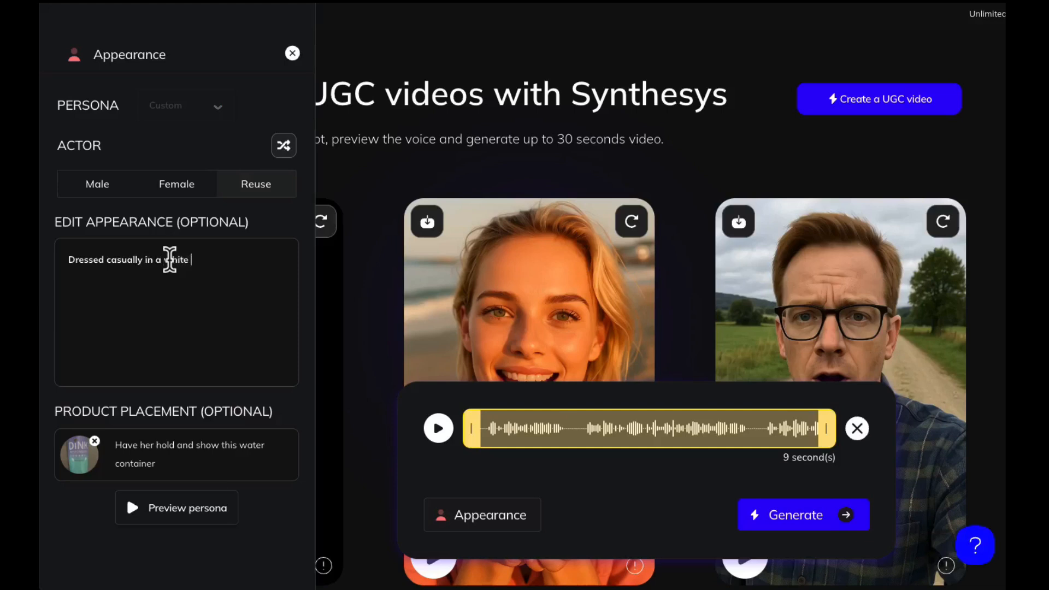
type("tshirt")
key("BackSpace")
key("BackSpace")
key("BackSpace")
key("BackSpace")
key("BackSpace")
key("BackSpace")
key("BackSpace")
key("BackSpace")
key("BackSpace")
key("BackSpace")
key("BackSpace")
key("BackSpace")
key("BackSpace")
key("BackSpace")
key("BackSpace")
key("BackSpace")
key("BackSpace")
key("BackSpace")
key("BackSpace")
key("BackSpace")
key("BackSpace")
key("BackSpace")
key("BackSpace")
key("BackSpace")
key("BackSpace")
key("BackSpace")
type("formally in a n off white blouse")
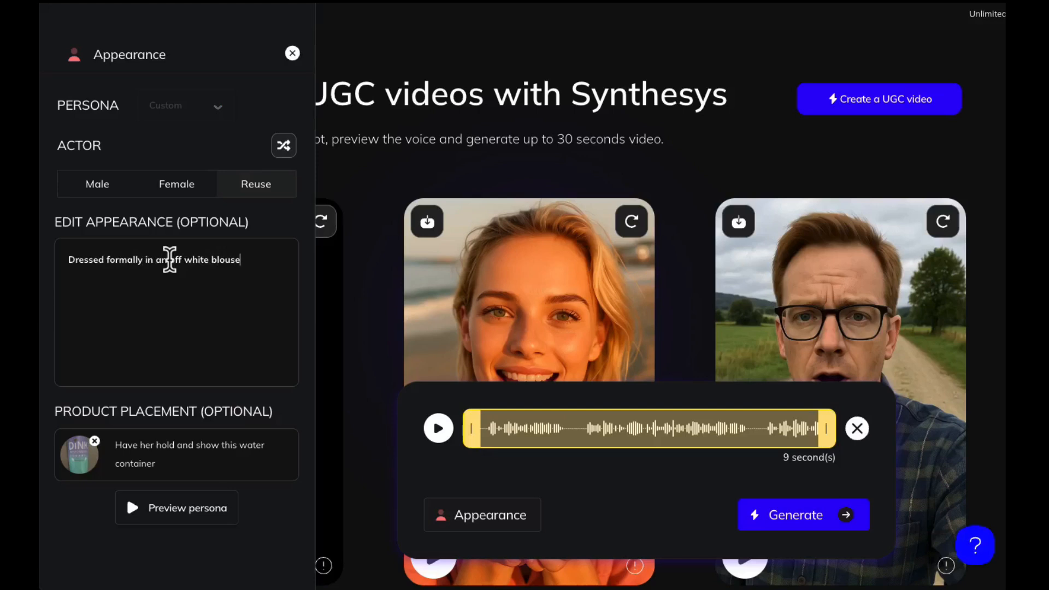
type(" in her bedroom at home.")
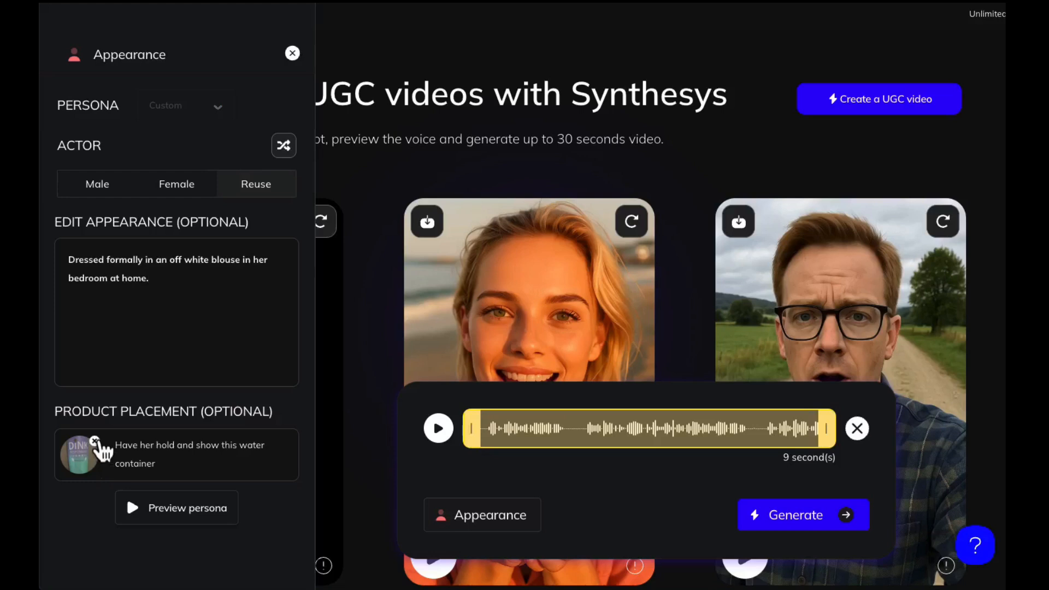
- Remove the water container image and its placement text from the product placement, and use the previewed persona
left_click(96, 443)
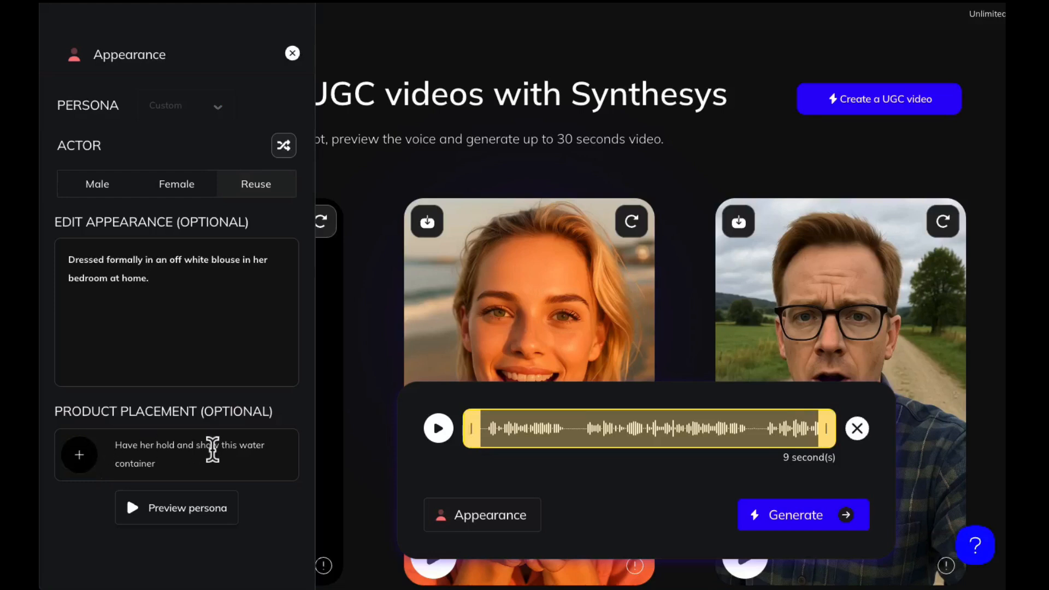
left_click_drag(164, 464, 96, 432)
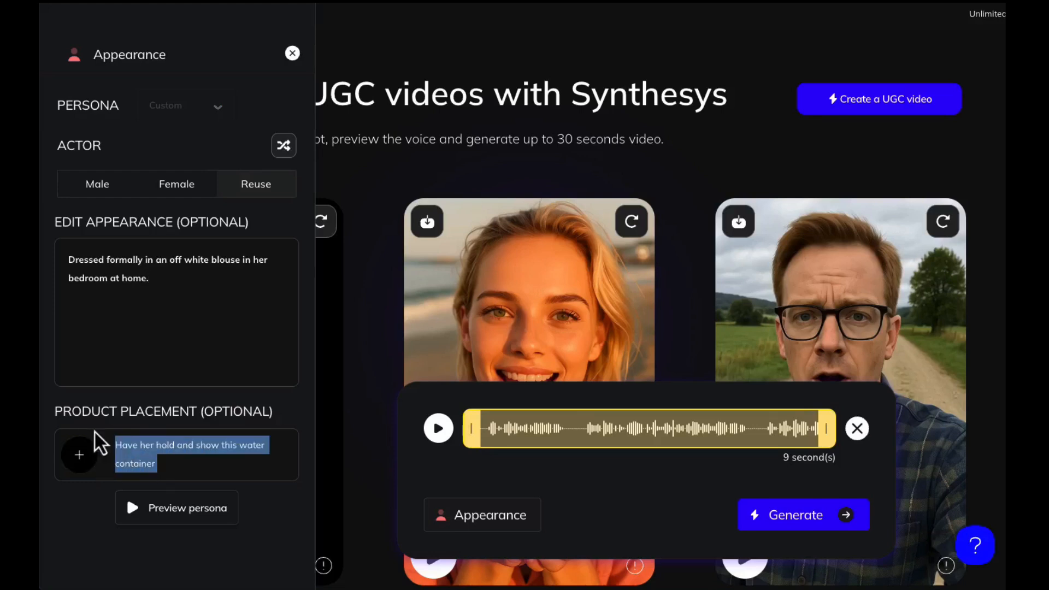
key("BackSpace")
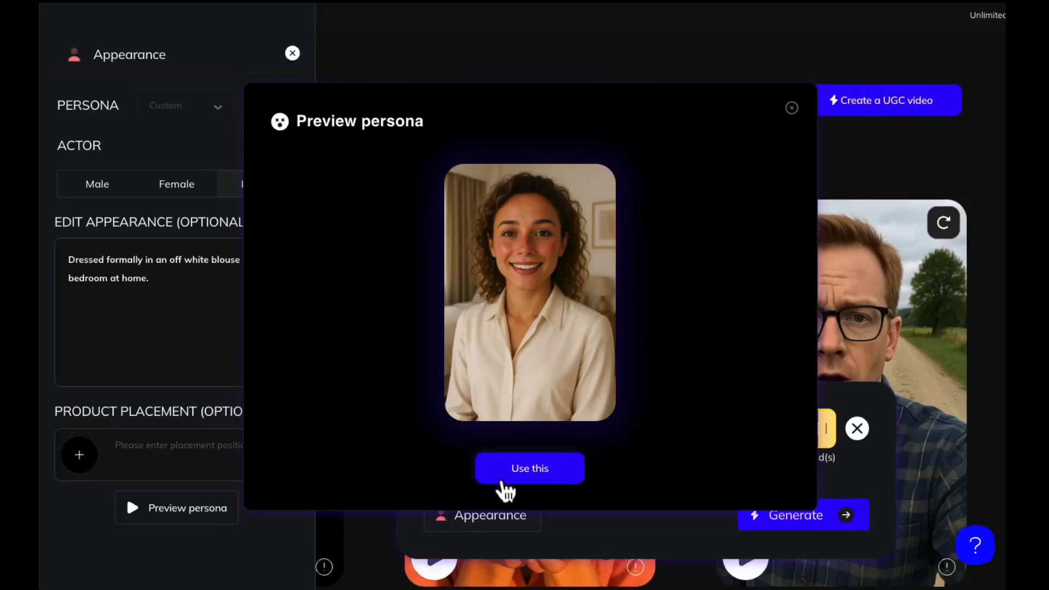
left_click(528, 471)
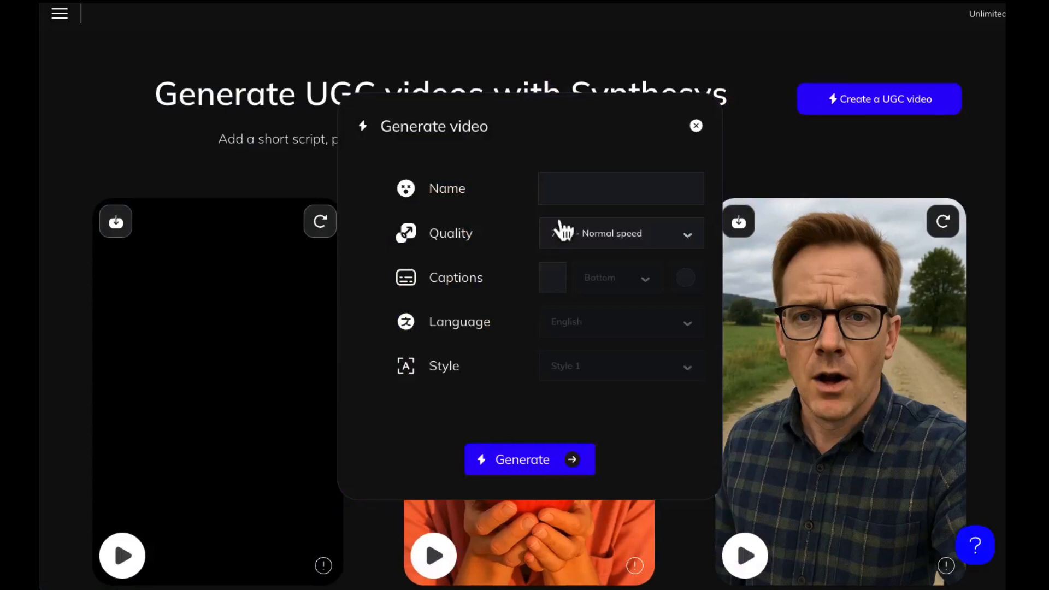
- Name the new video with the persona's first name followed by "Spanish" and enable captions
left_click(558, 190)
type("Audrey Spanish")
left_click(569, 284)
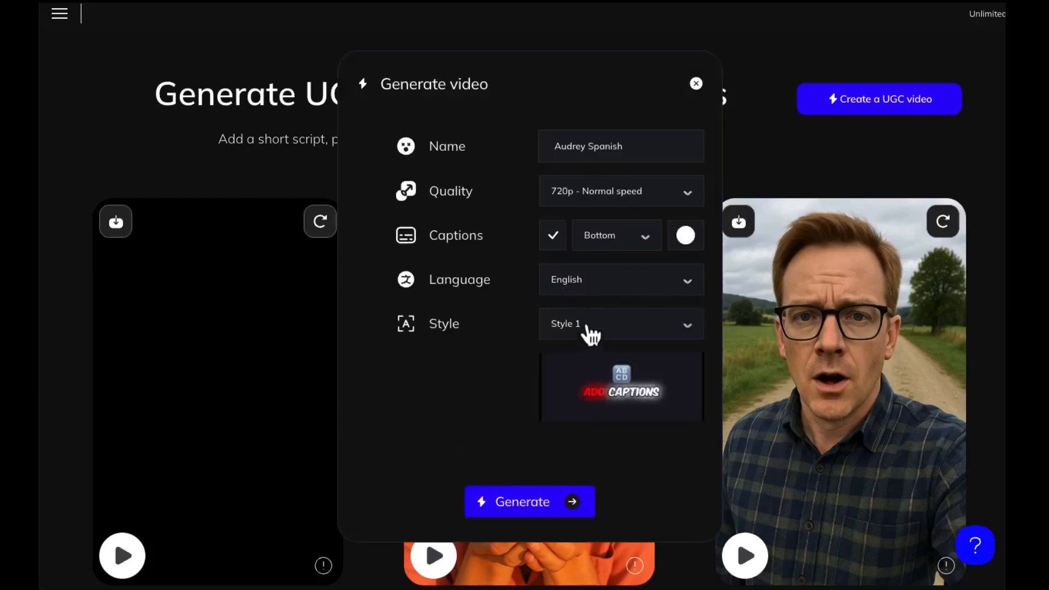
- Set the caption language to Spanish
left_click(586, 280)
scroll(601, 339, "down", 15)
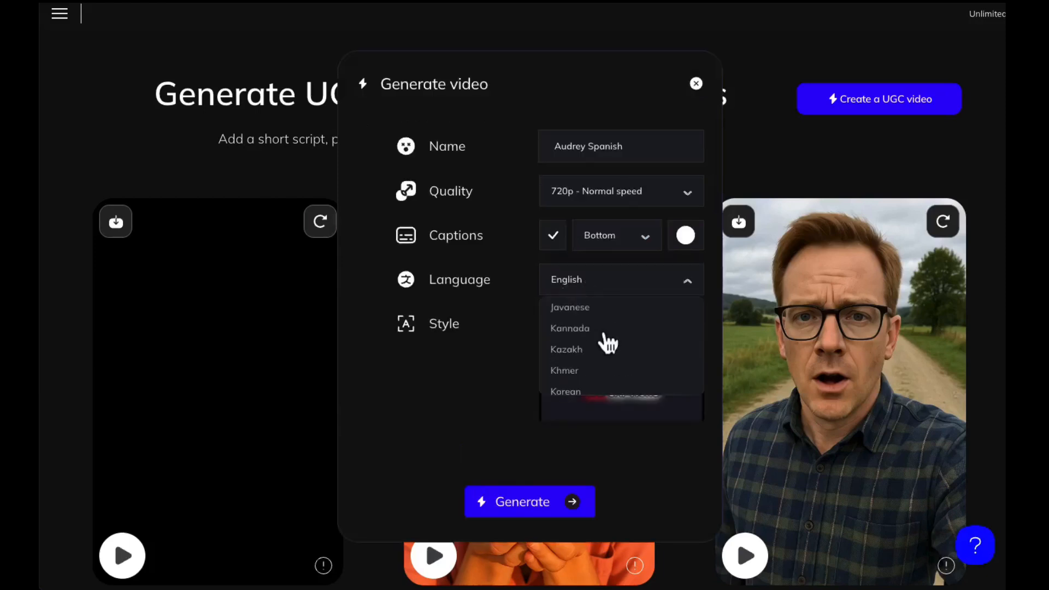
scroll(608, 343, "down", 6)
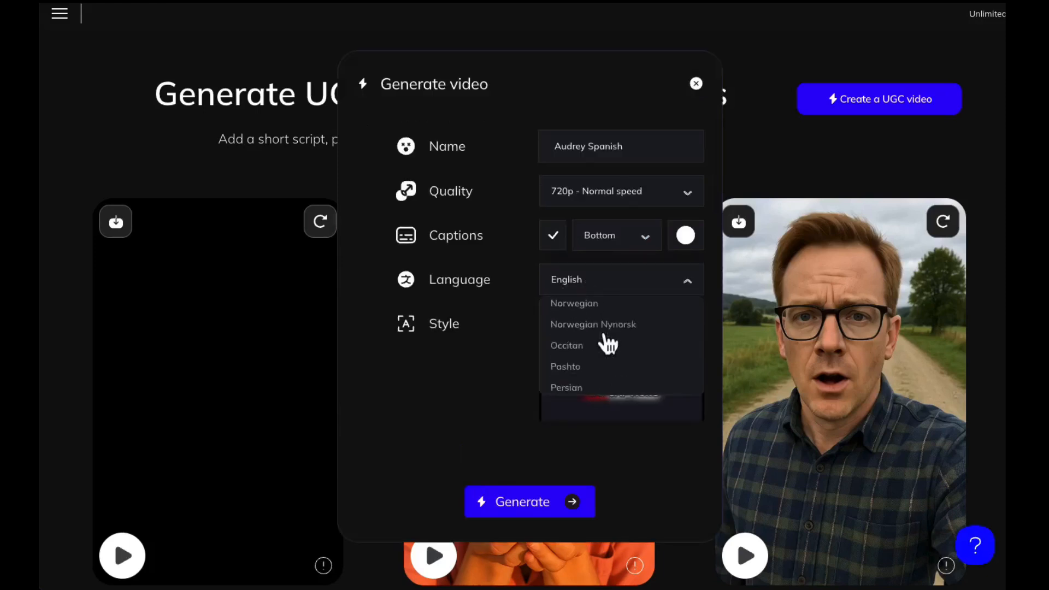
scroll(608, 343, "down", 1)
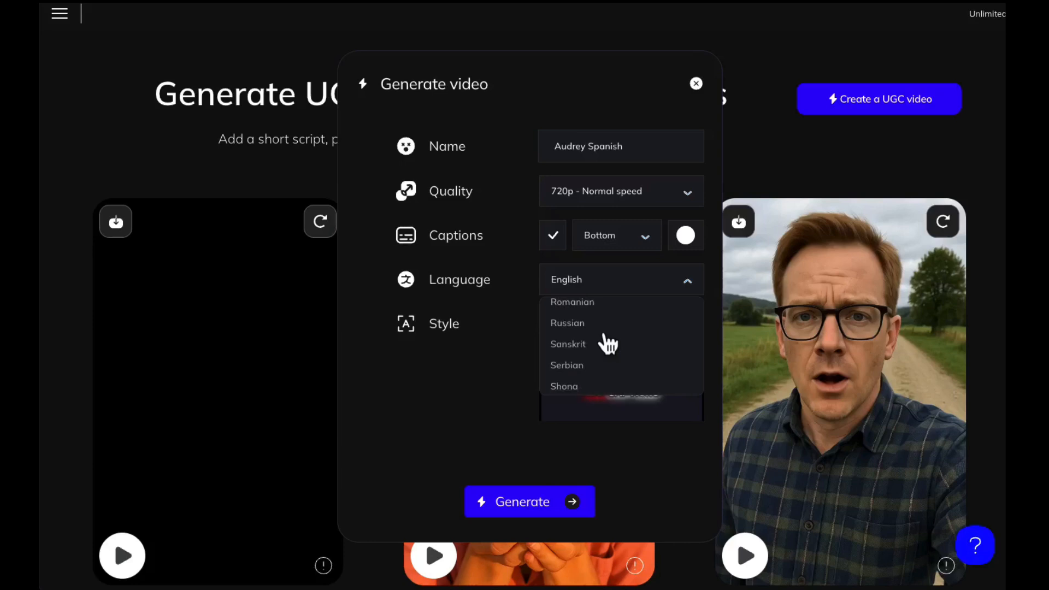
scroll(608, 343, "down", 2)
scroll(608, 343, "down", 3)
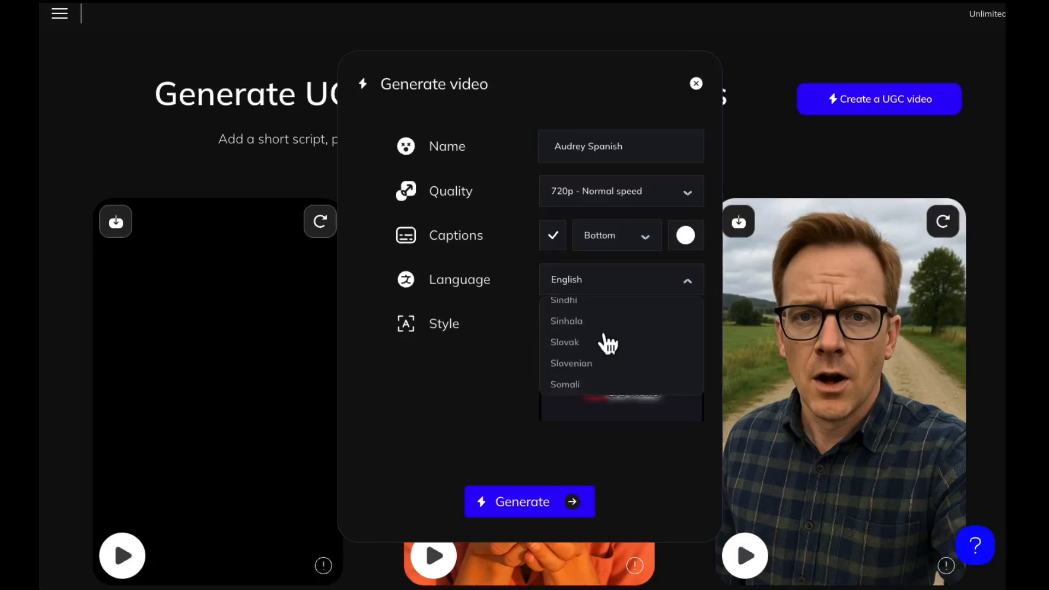
left_click(589, 354)
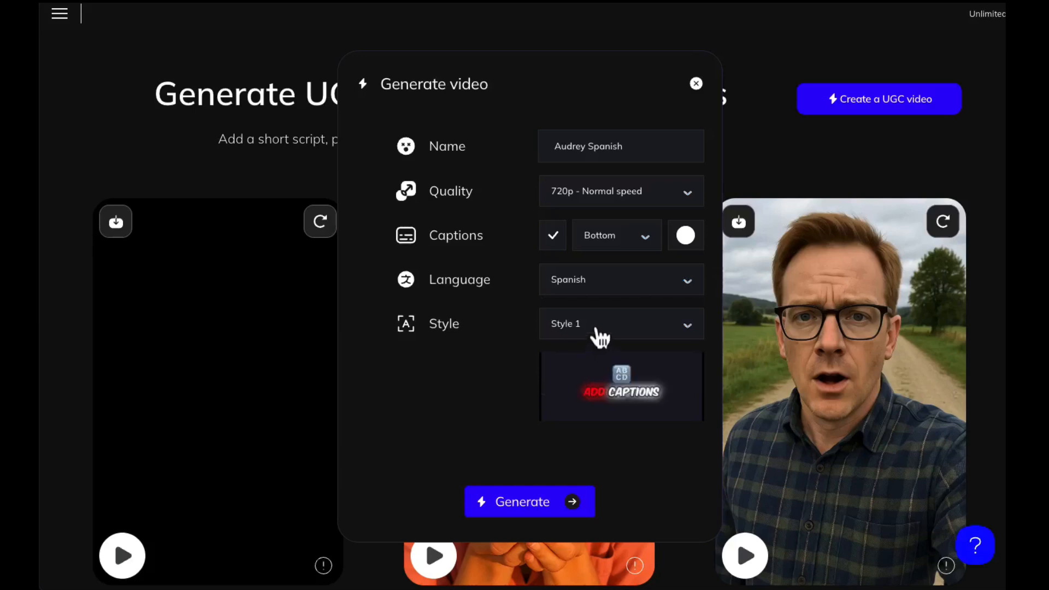
- Set the caption style to Style 5 and generate the video
left_click(596, 335)
scroll(609, 424, "down", 1)
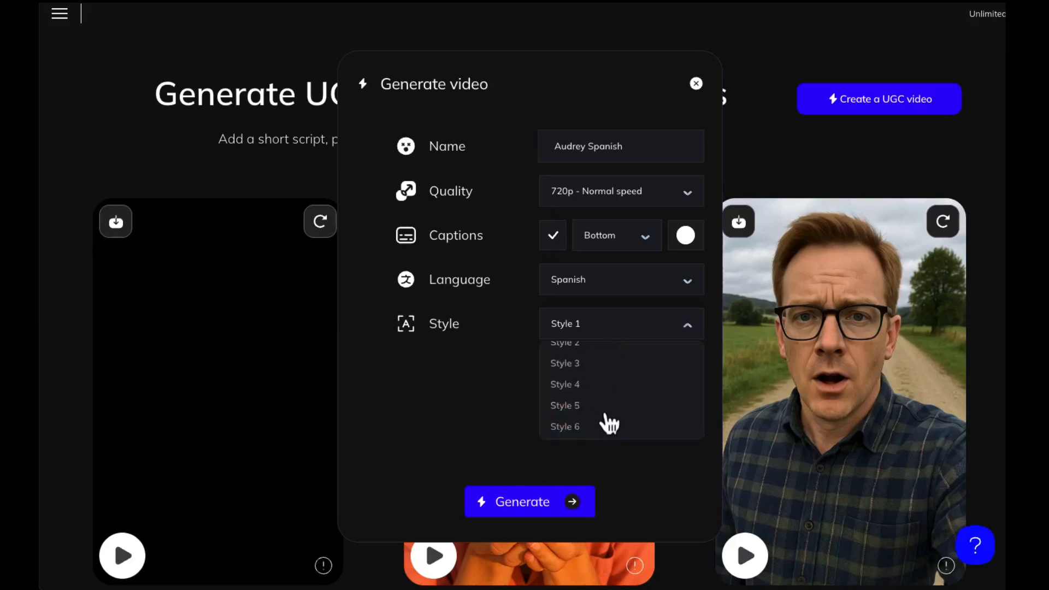
left_click(578, 427)
left_click(591, 327)
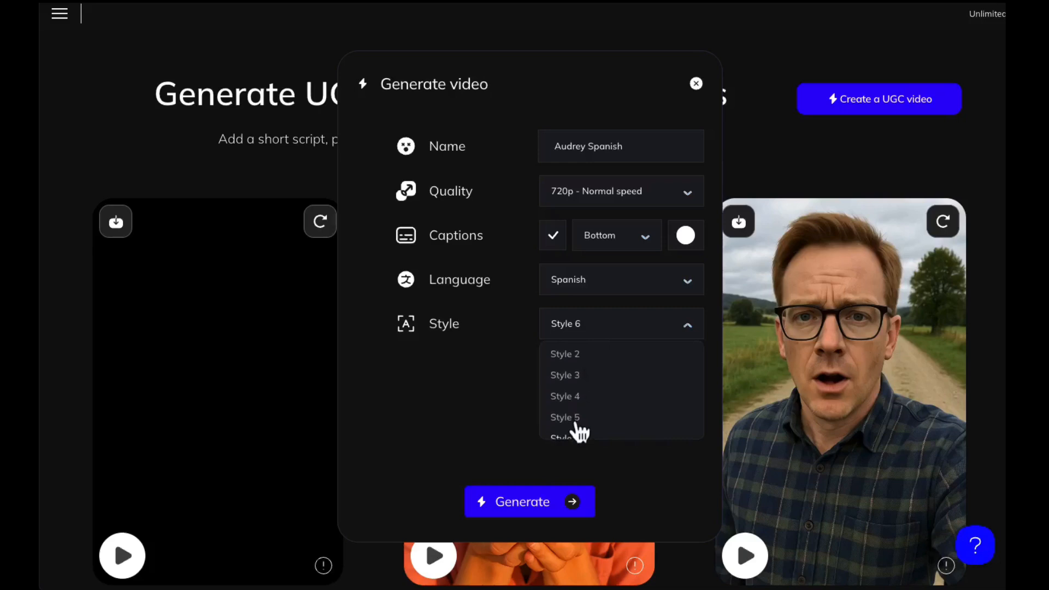
left_click(576, 426)
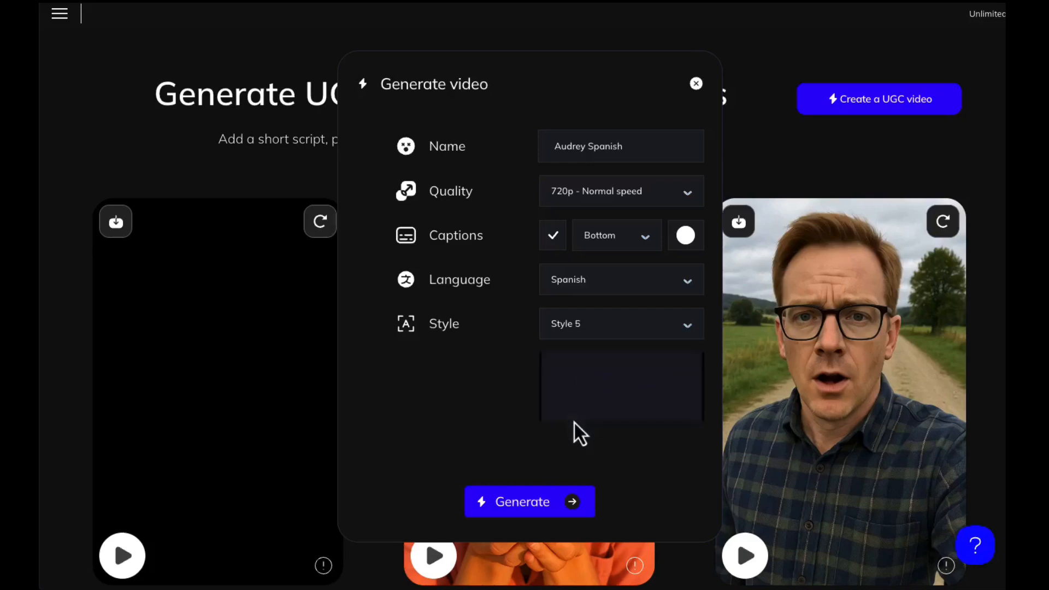
left_click(578, 504)
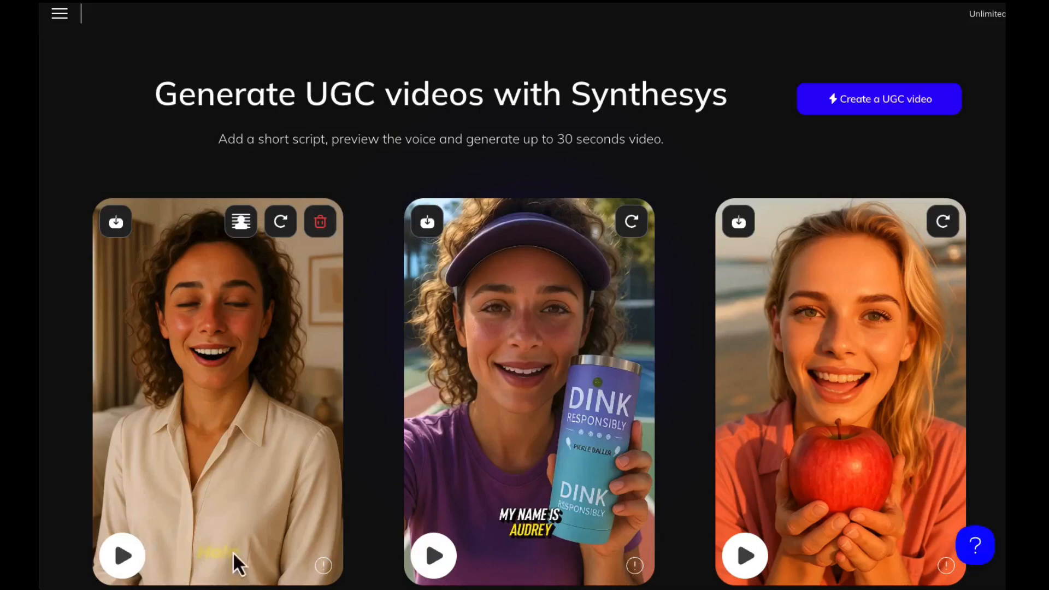
- Play the finished Spanish video and the sample video of the woman holding a red apple in front of her mouth
left_click(125, 557)
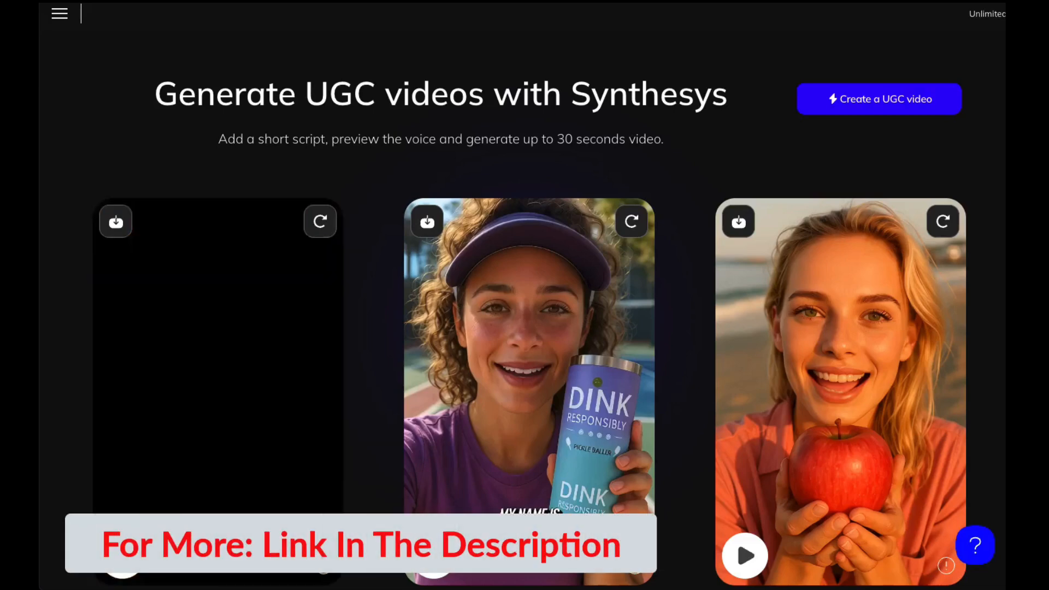
scroll(66, 499, "down", 10)
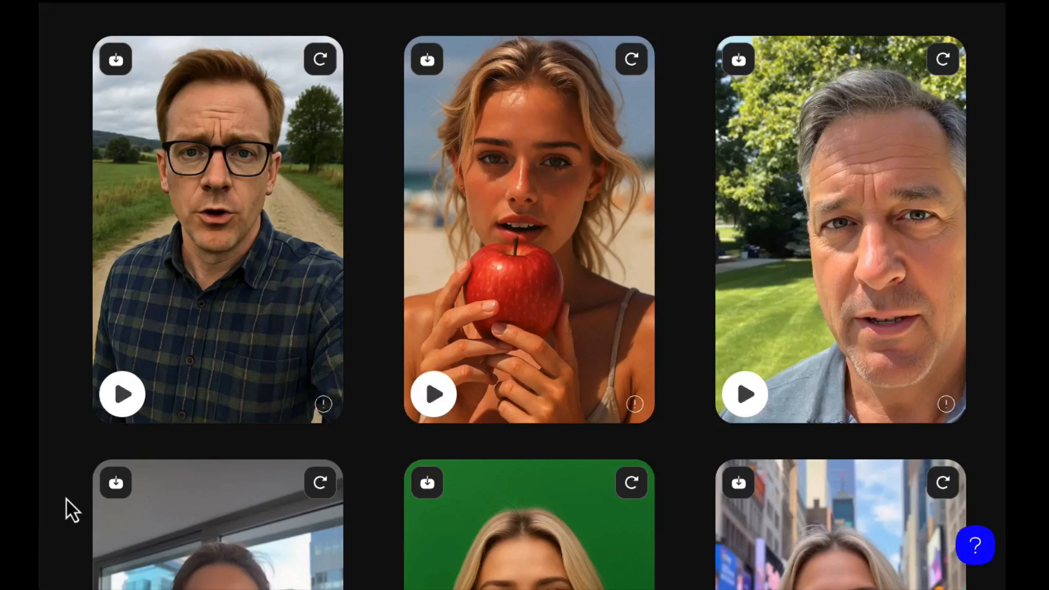
left_click(436, 394)
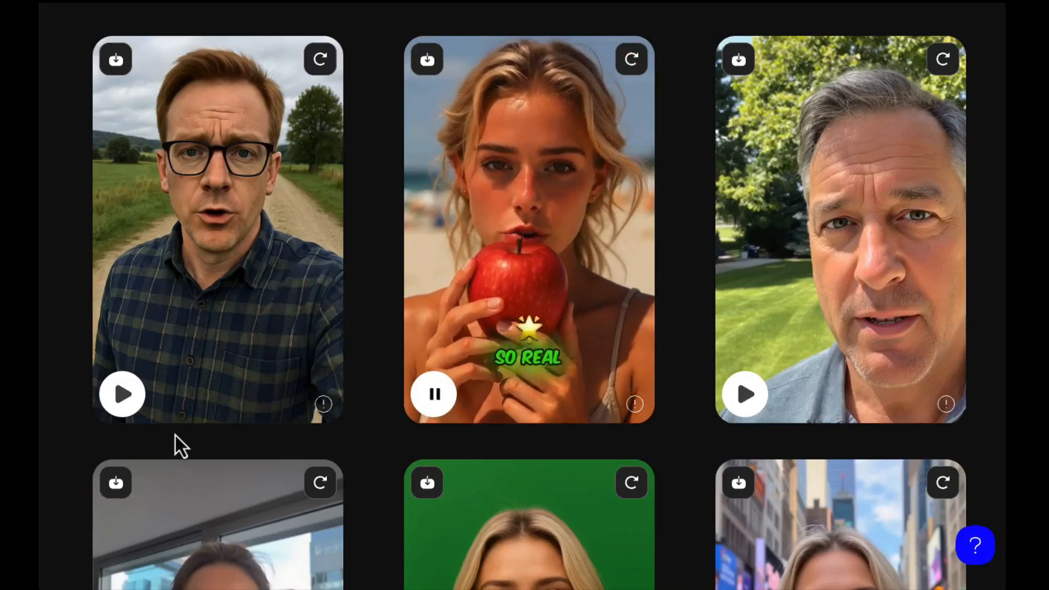